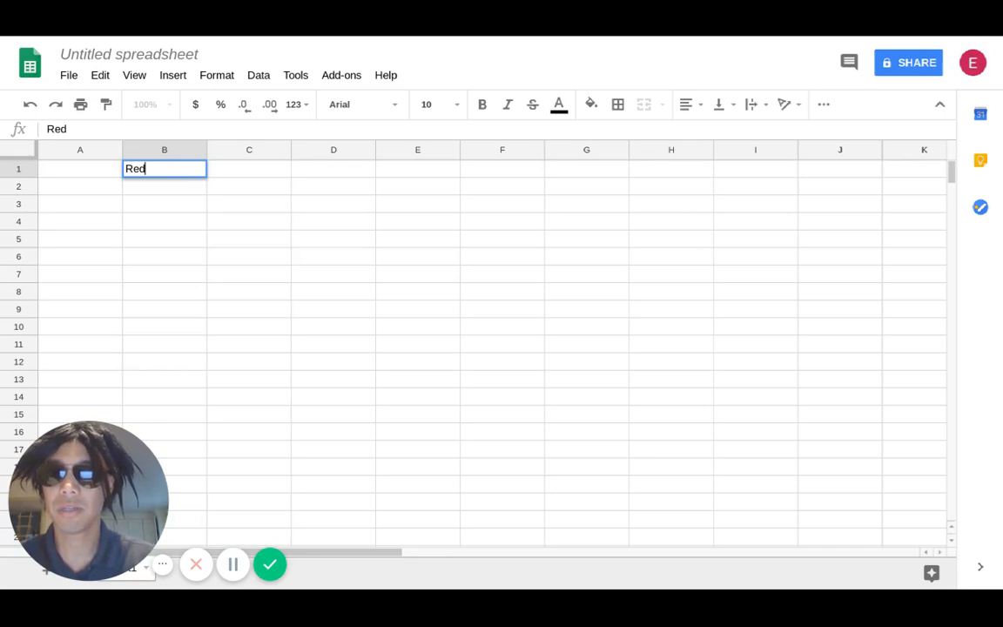
- Complete the Red heading in B1 and enter Blue as the heading in C1
key(Tab)
text(G)
key(BackSpace)
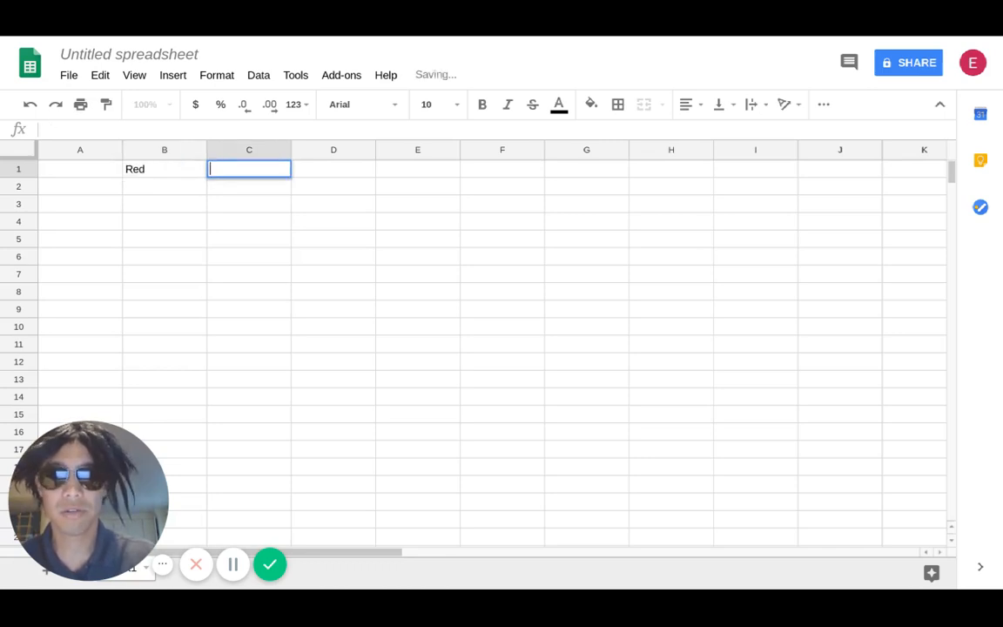
text(Blue)
- Number the three trials 1, 2 and 3 down cells A2 to A4
key(Down)
key(Left)
key(Left)
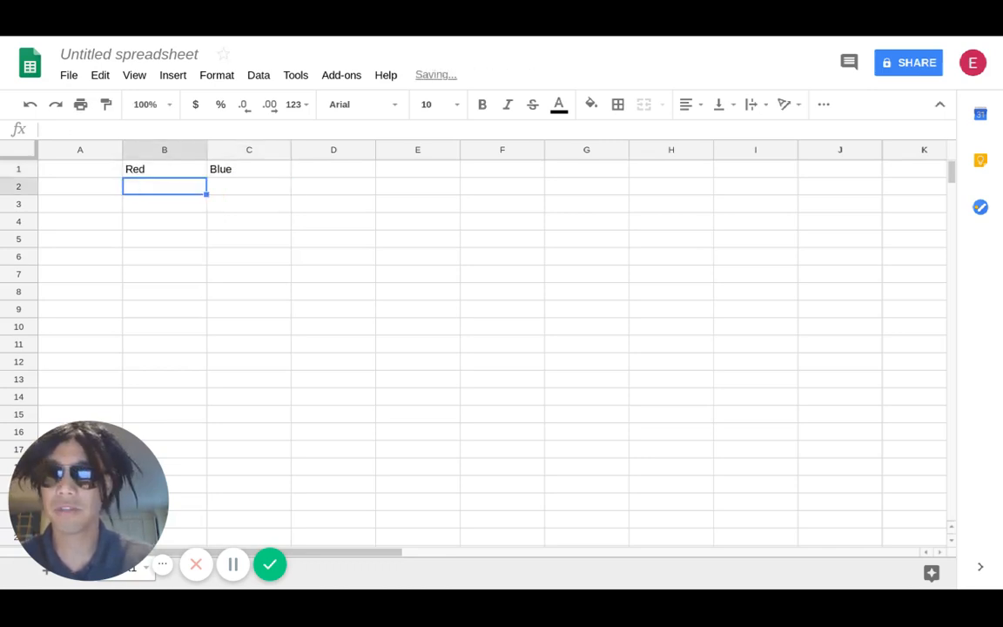
text(1)
key(Return)
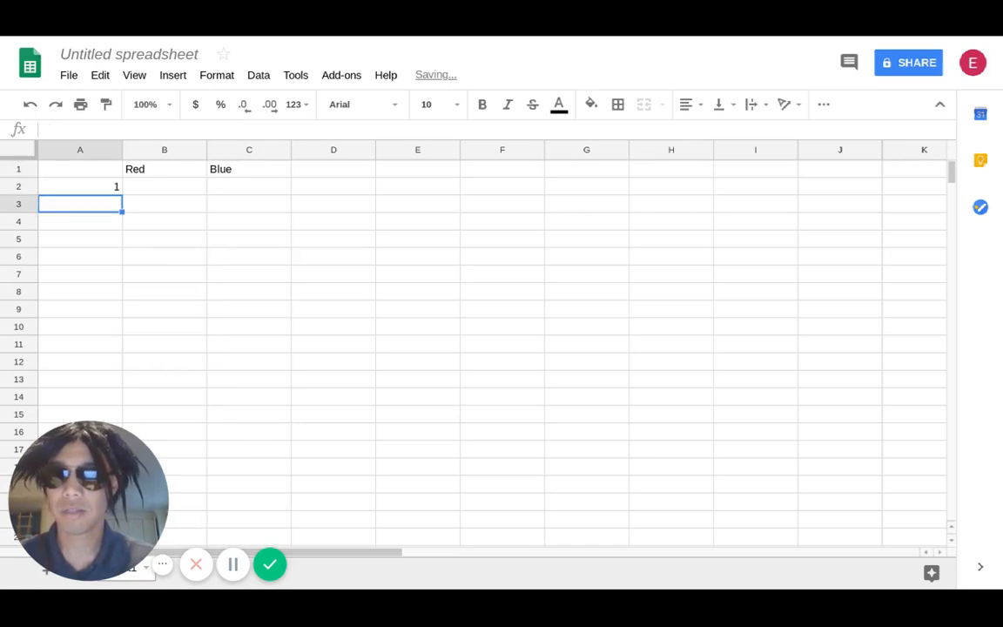
text(2)
key(Return)
text(3)
key(Return)
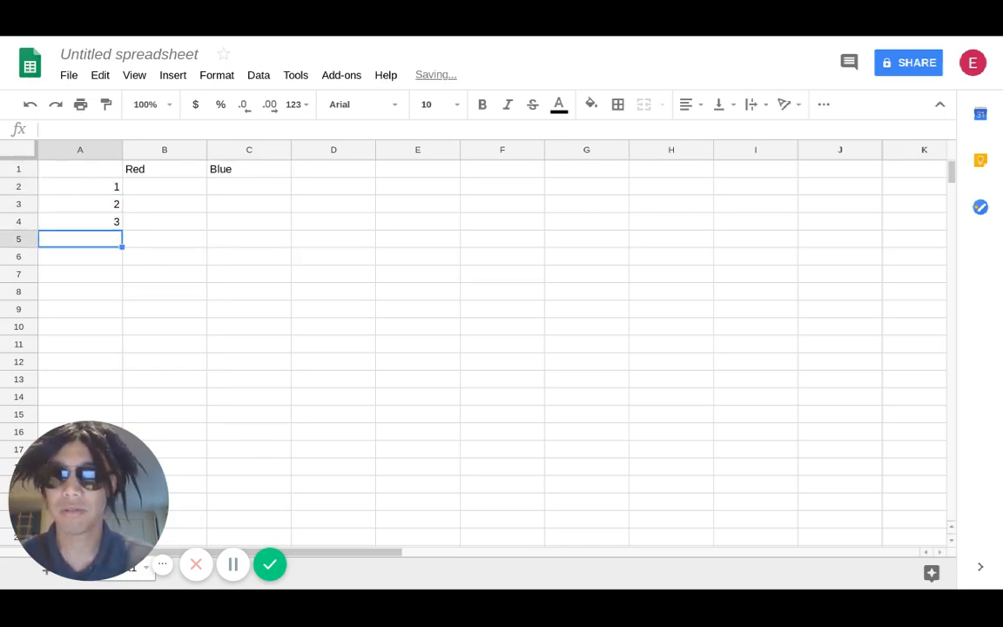
- Label cell A5 as average and give column A the heading Trials in A1
text(average)
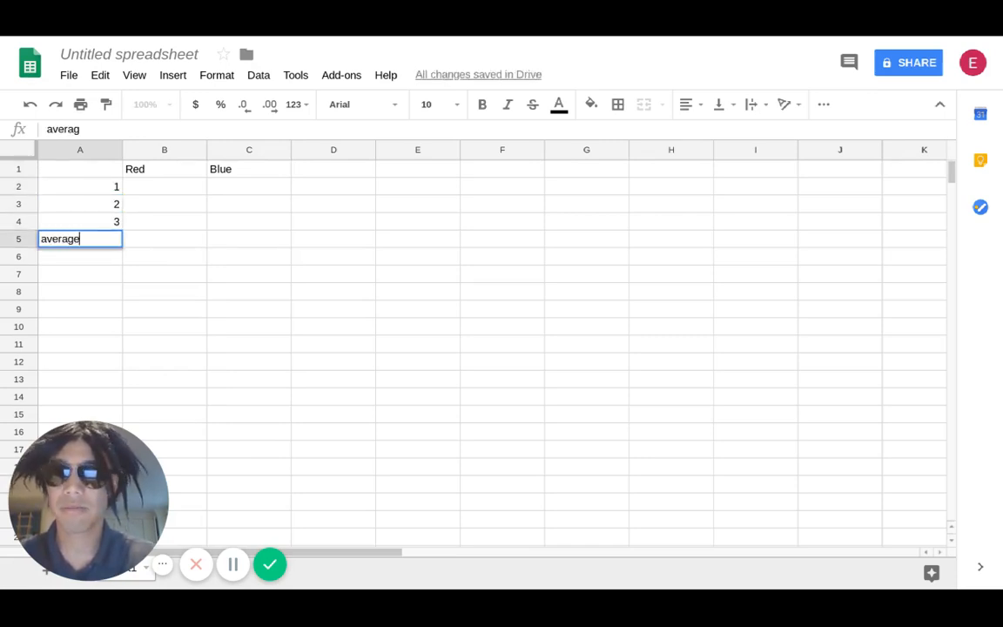
click(95, 169)
text(Trials)
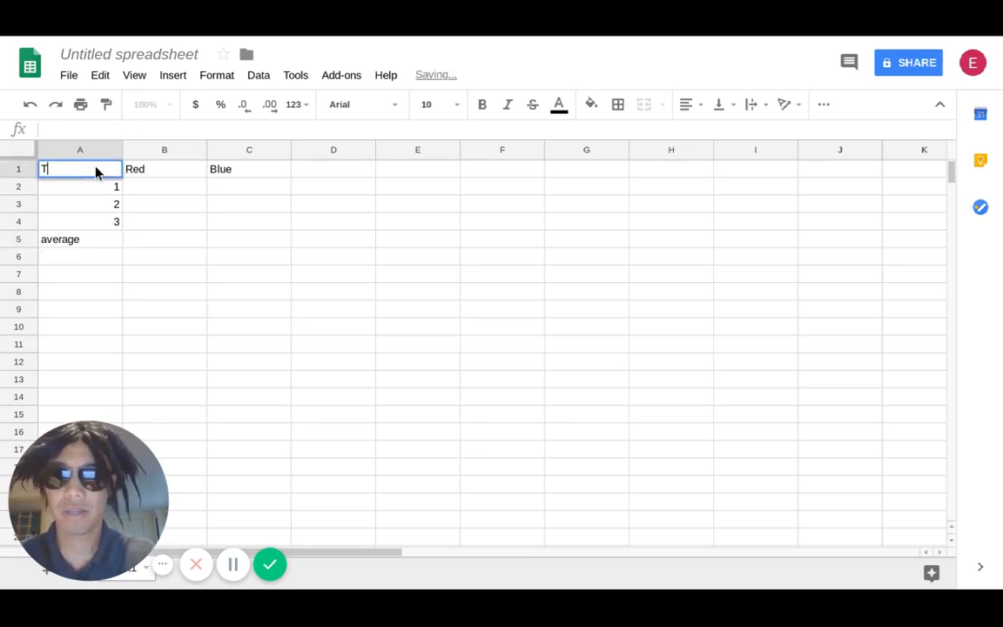
- Enter the Red results 5, 3 and 4 for trials 1 to 3 in B2:B4
click(181, 190)
text(5)
key(Return)
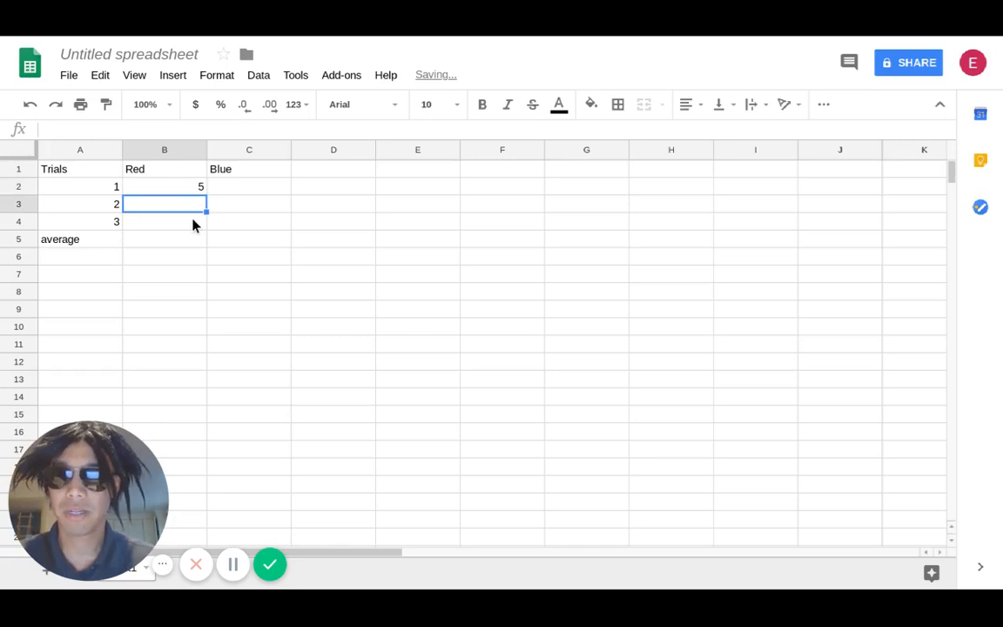
text(3)
key(Return)
text(4)
key(Tab)
- Enter the Blue results 0, 1 and 0 for trials 1 to 3 in C2:C4
key(Up)
key(Up)
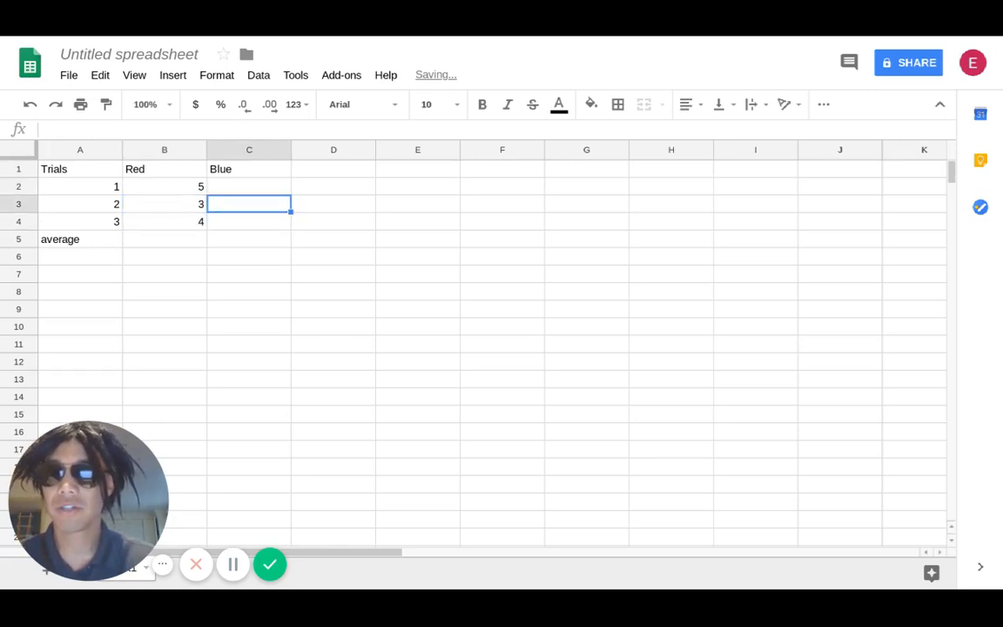
text(0)
key(Return)
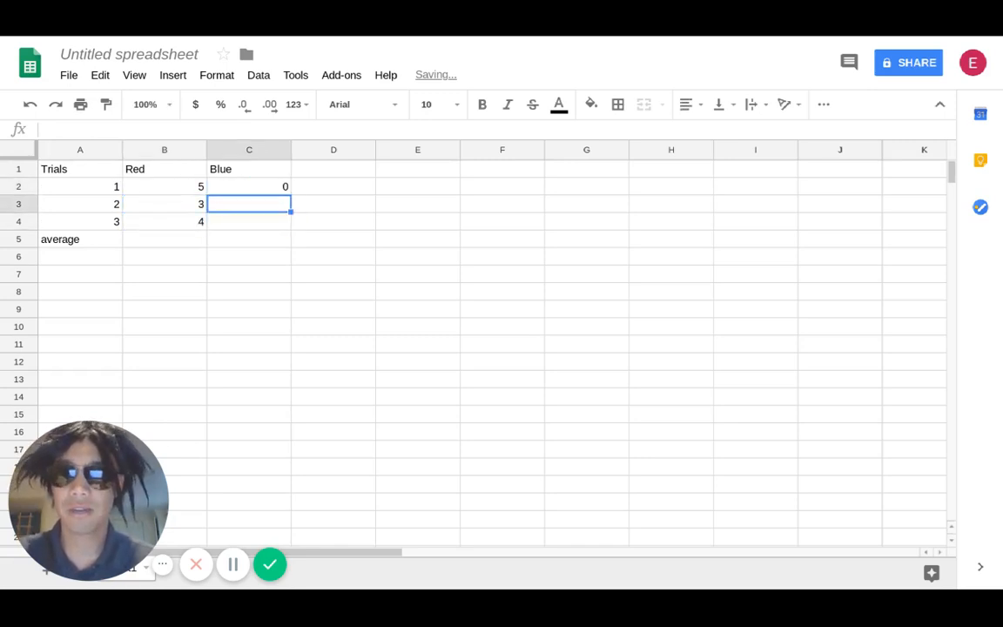
text(1)
key(Return)
text(0)
key(Return)
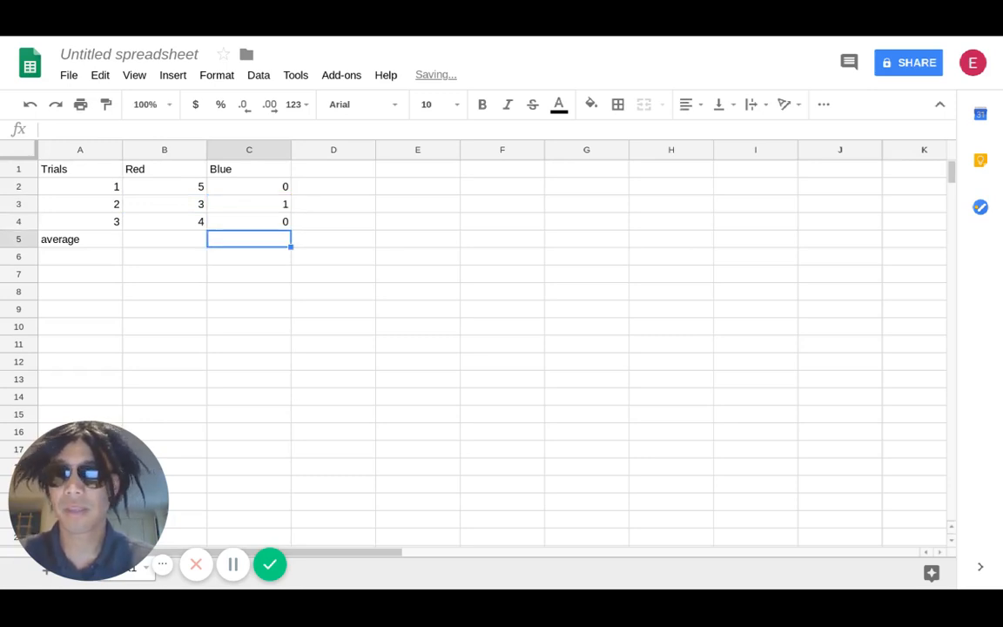
- Calculate the Red average in B5 with the formula =average(B2:B4)
key(Left)
click(202, 122)
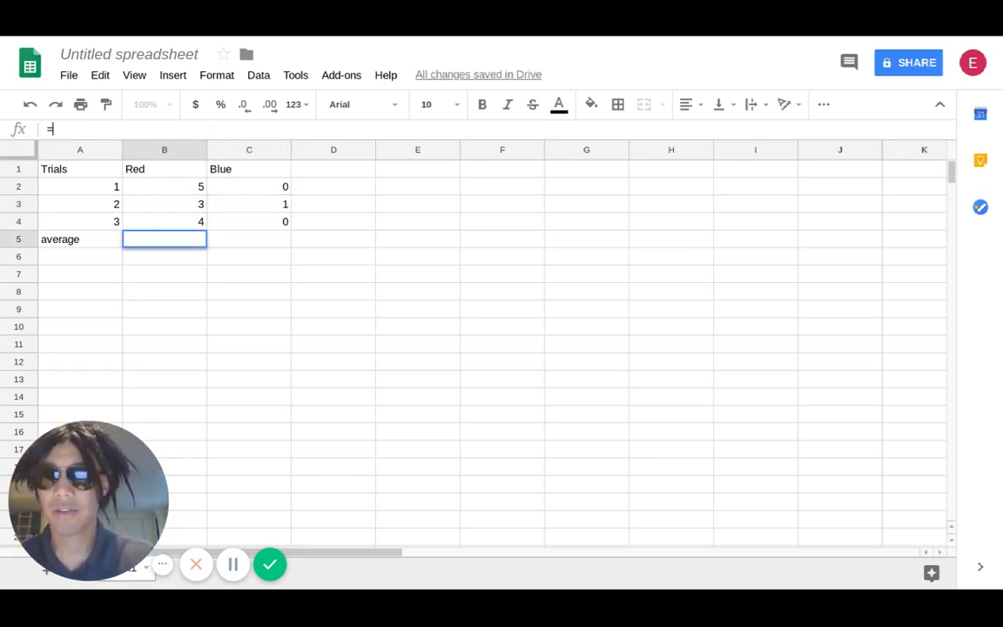
text(=)
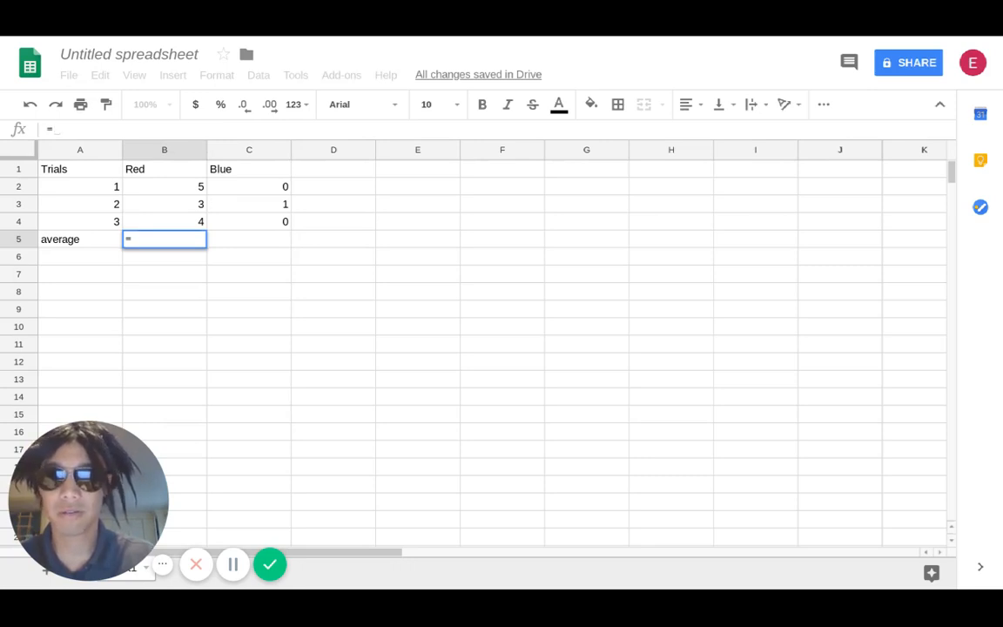
text(av)
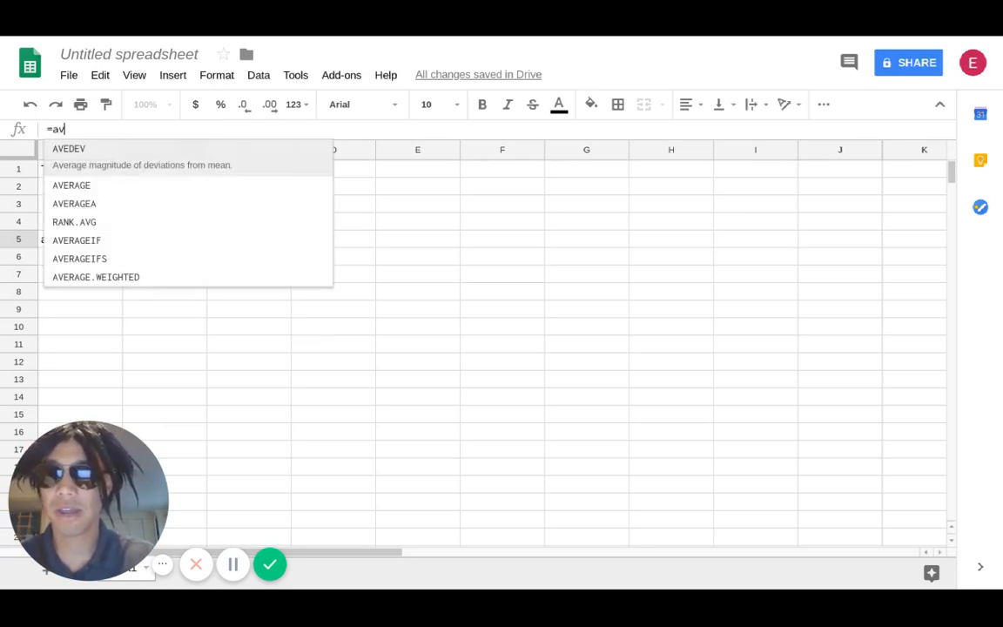
text(erage)
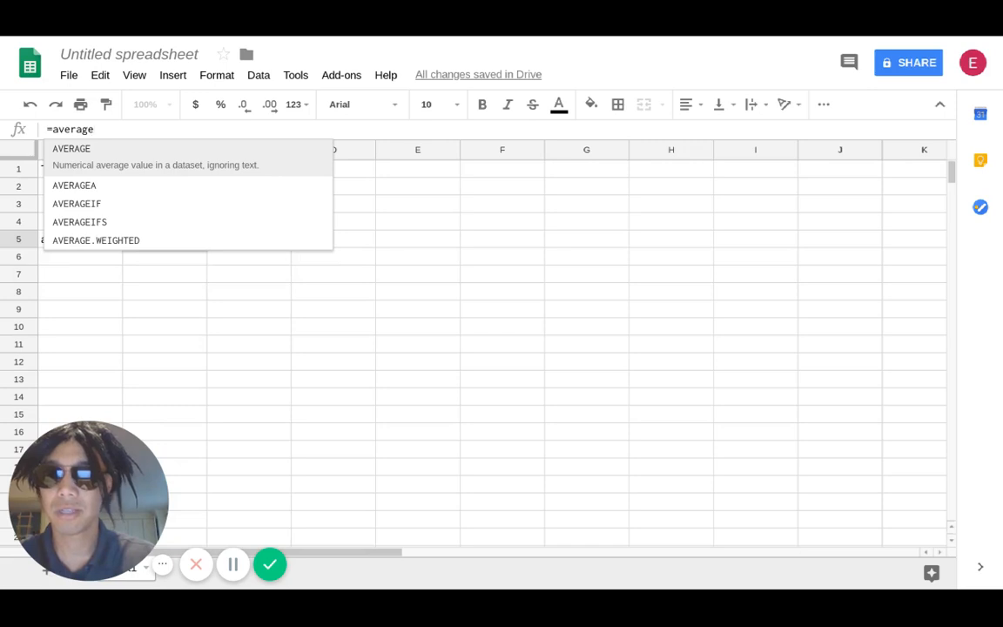
text(()
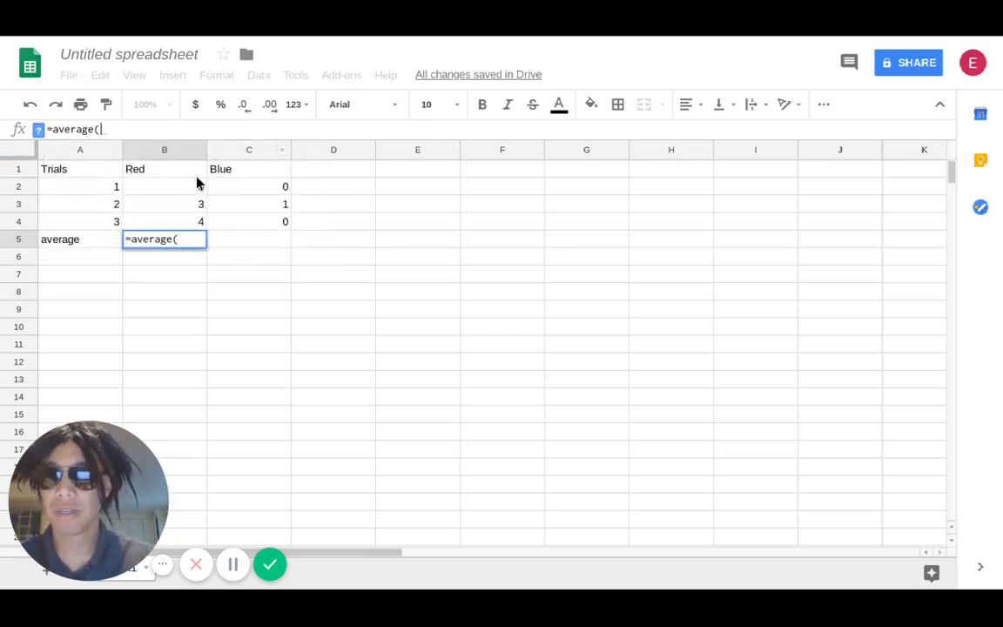
drag(189, 187, 189, 224)
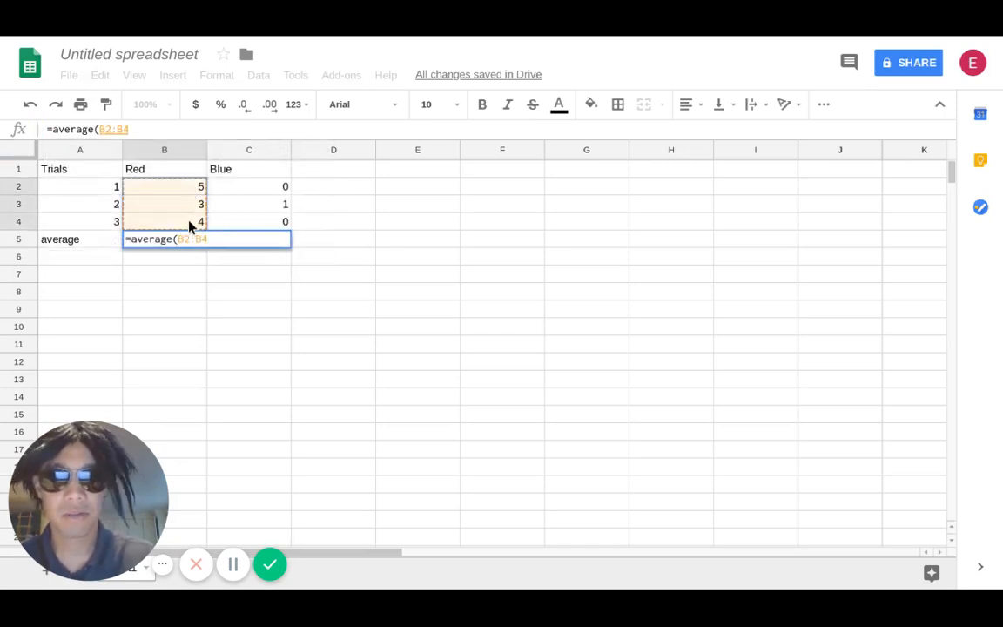
text())
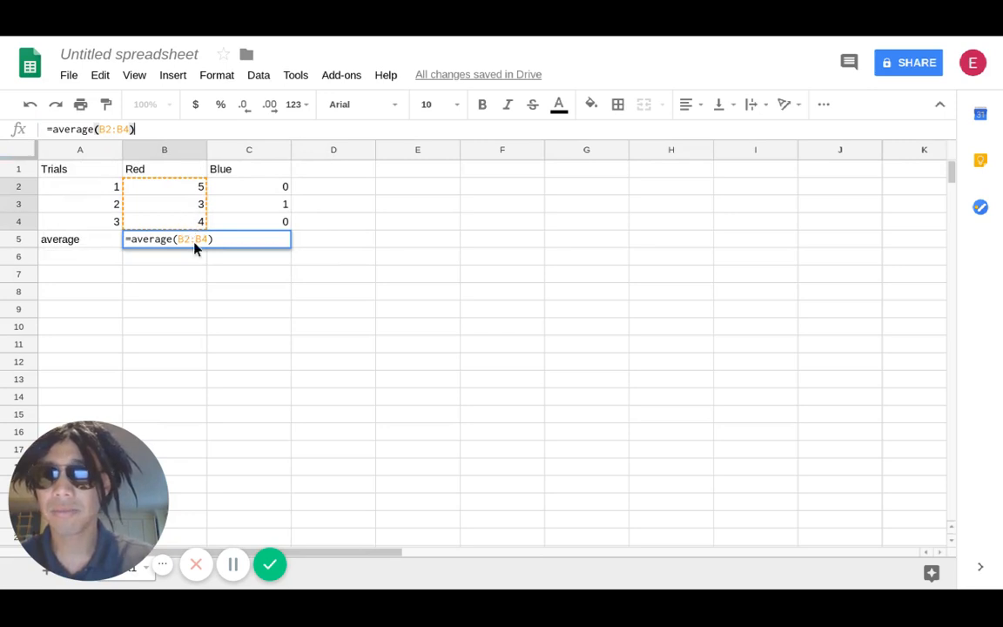
key(Return)
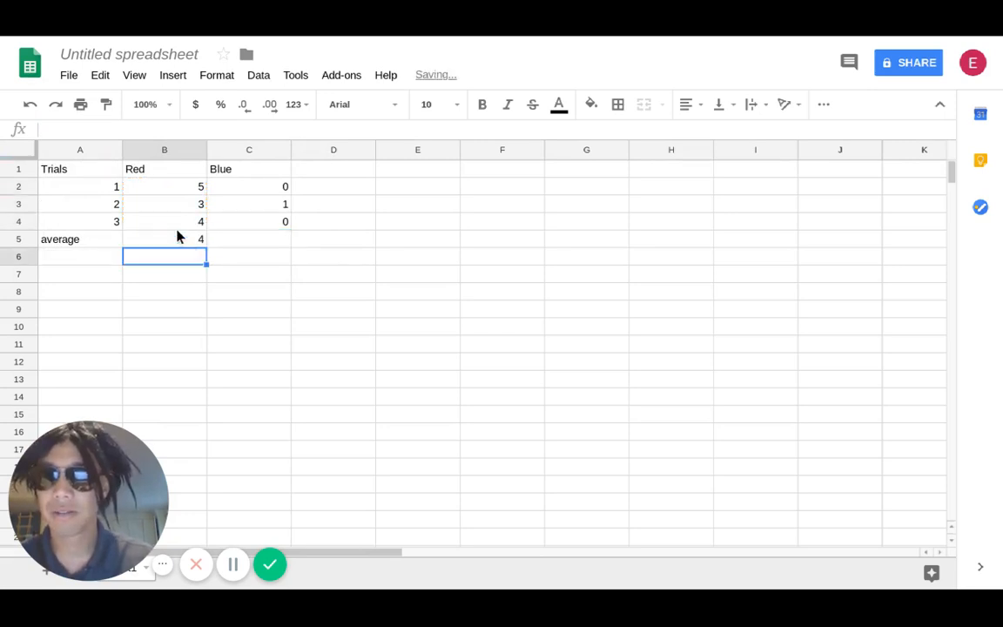
- Show the Red average in B5 with one decimal place and fill its formula across to C5 for Blue
click(177, 239)
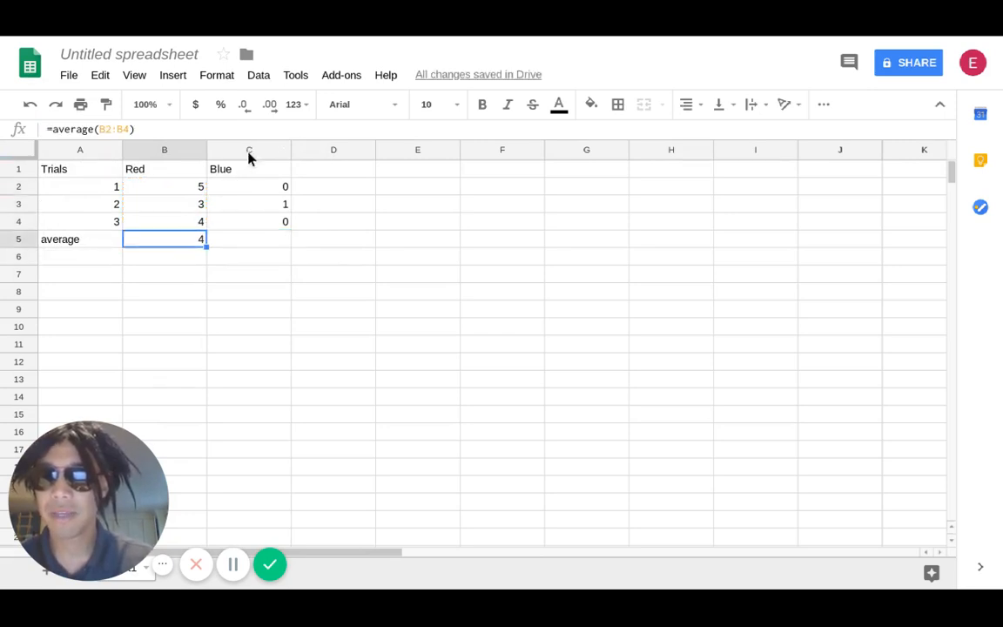
click(270, 105)
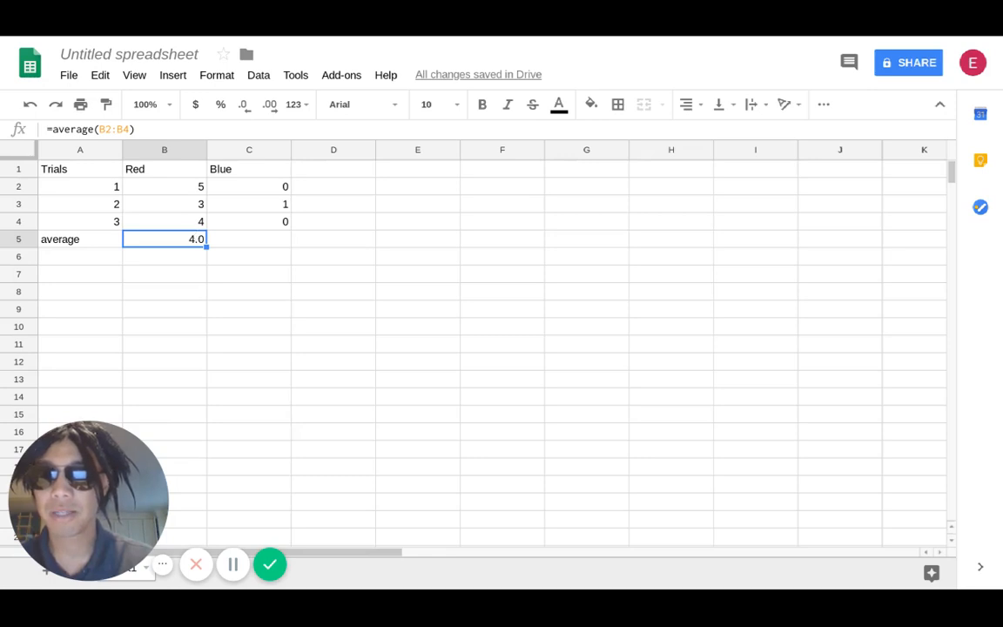
drag(206, 247, 249, 241)
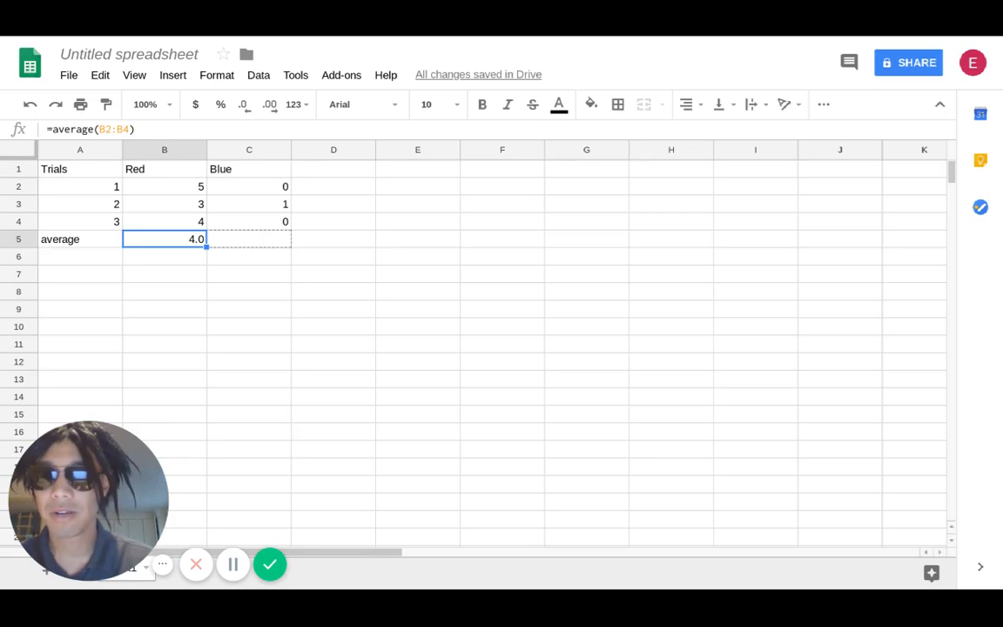
drag(249, 241, 277, 235)
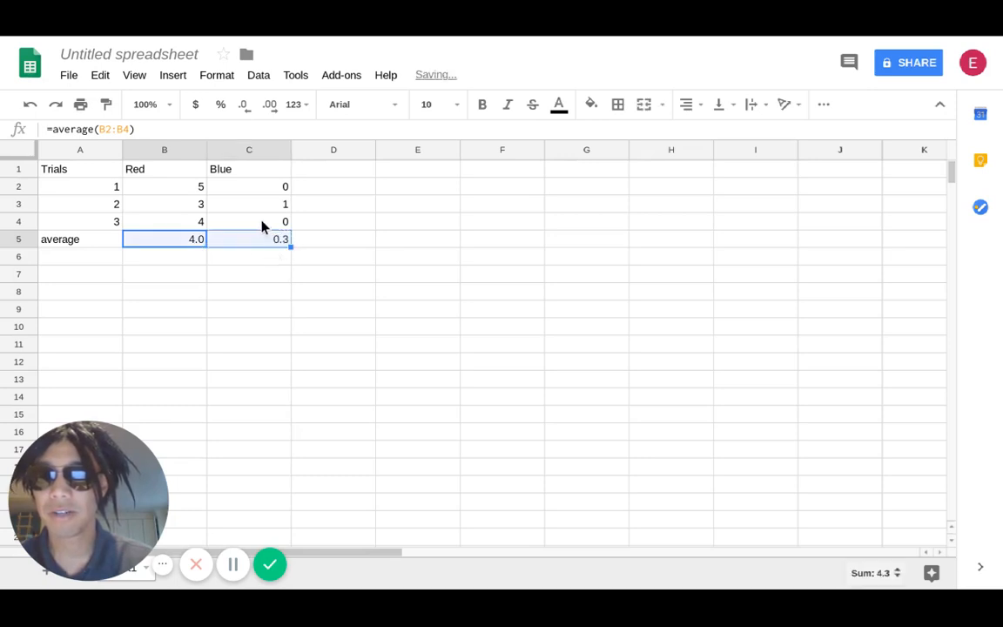
- Start a summary table with the heading Color in E1 and the entries Red in E2 and Blue in E3
click(414, 169)
text(Color)
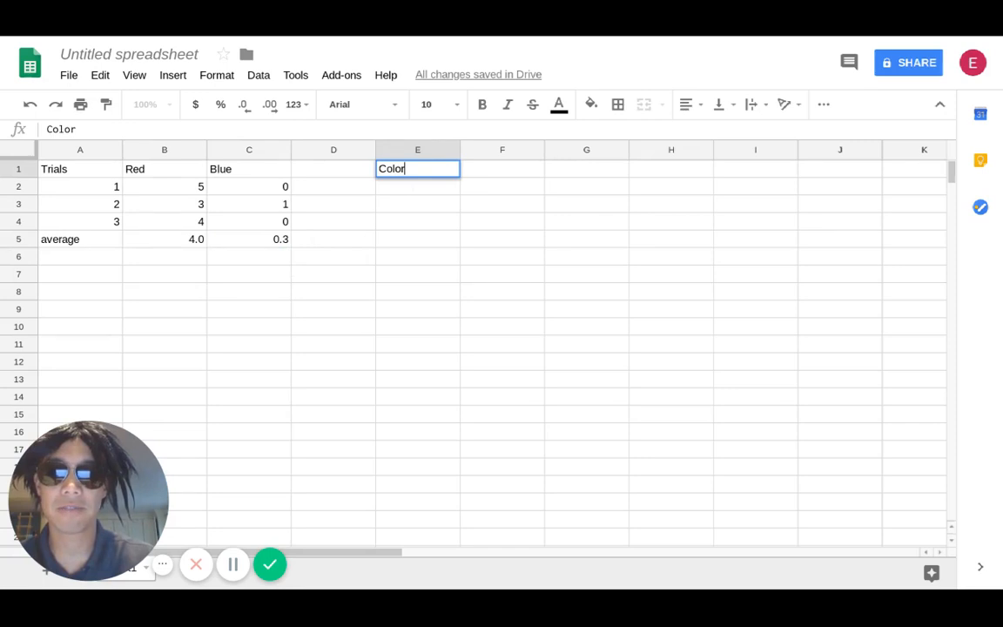
key(Return)
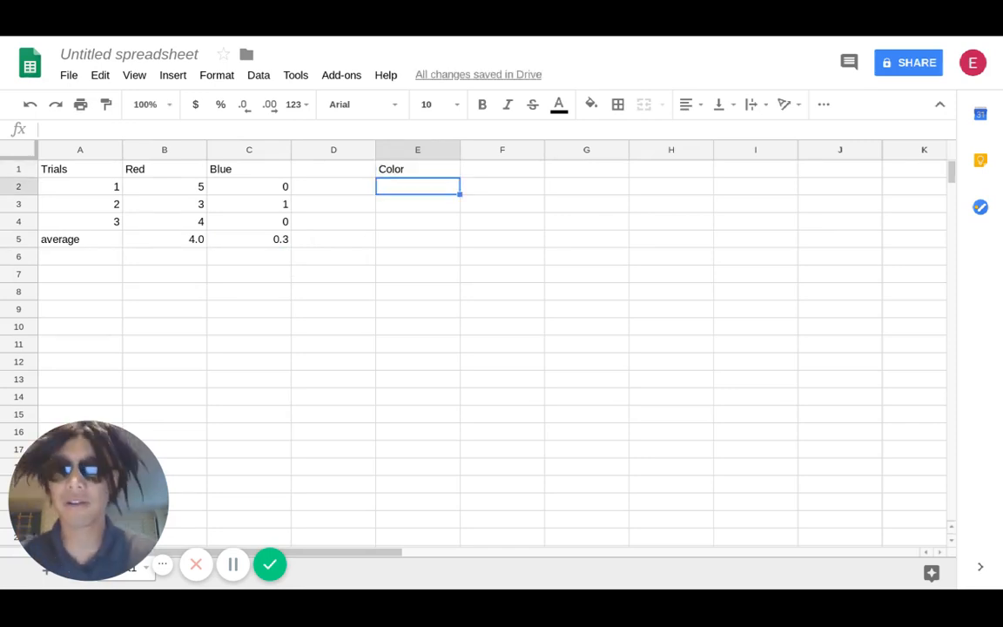
click(495, 173)
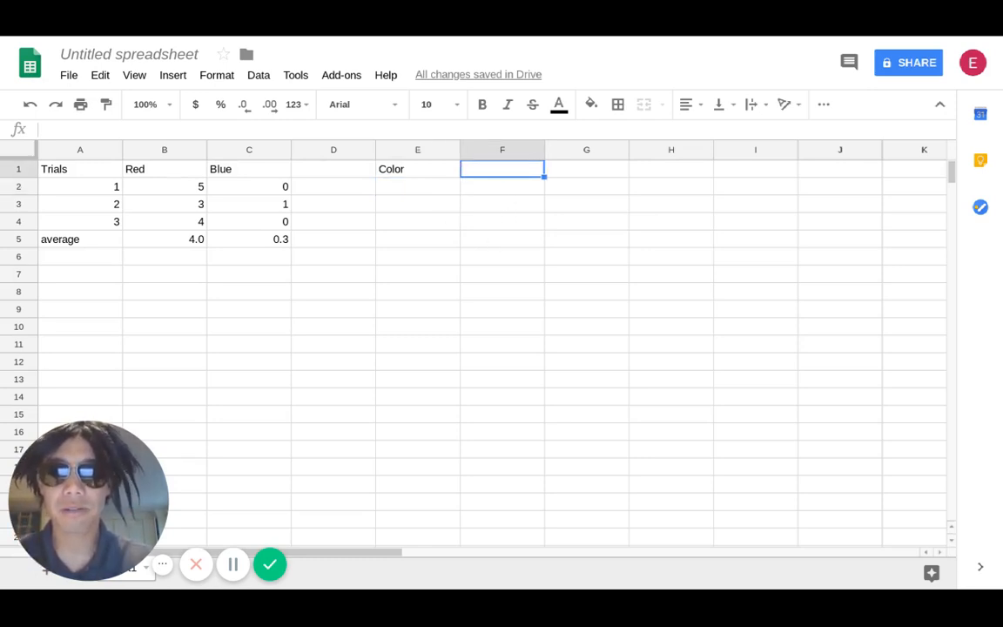
click(427, 185)
text(Red)
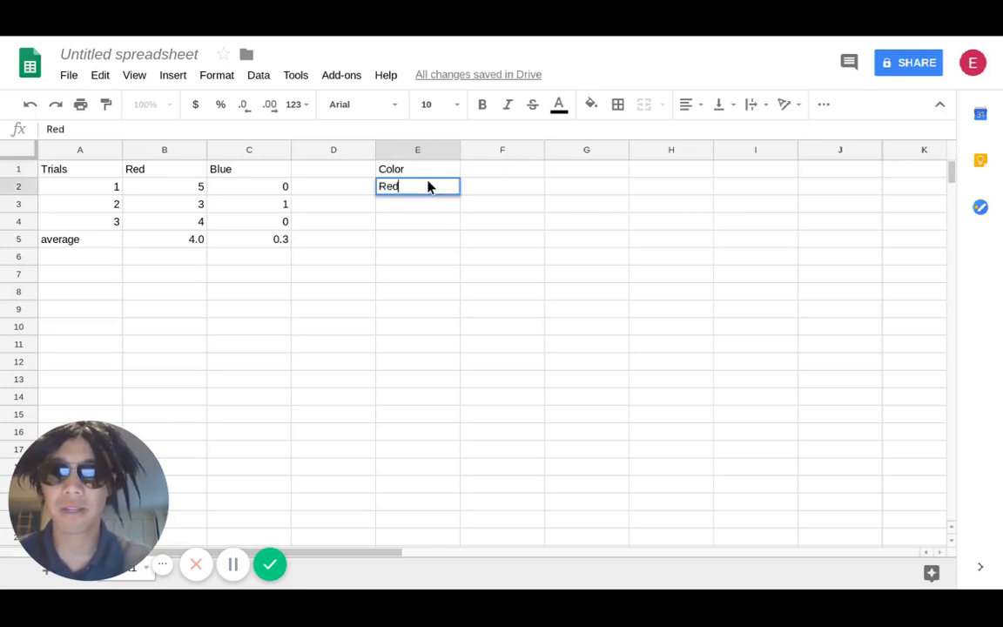
key(Return)
text(Blue)
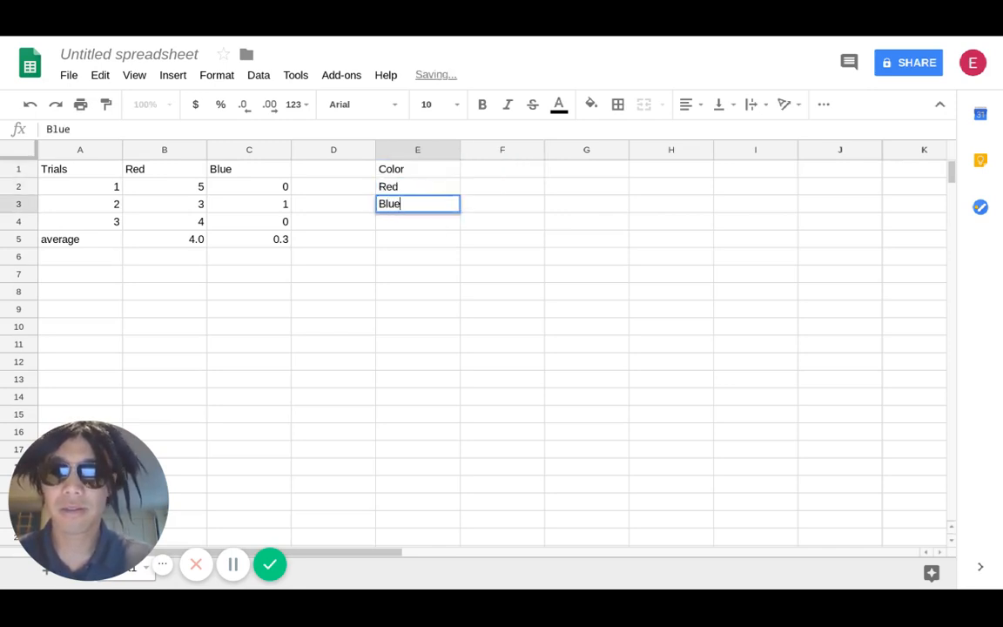
- Enter the heading # of Missing Teeth in F1, beside Color
click(489, 172)
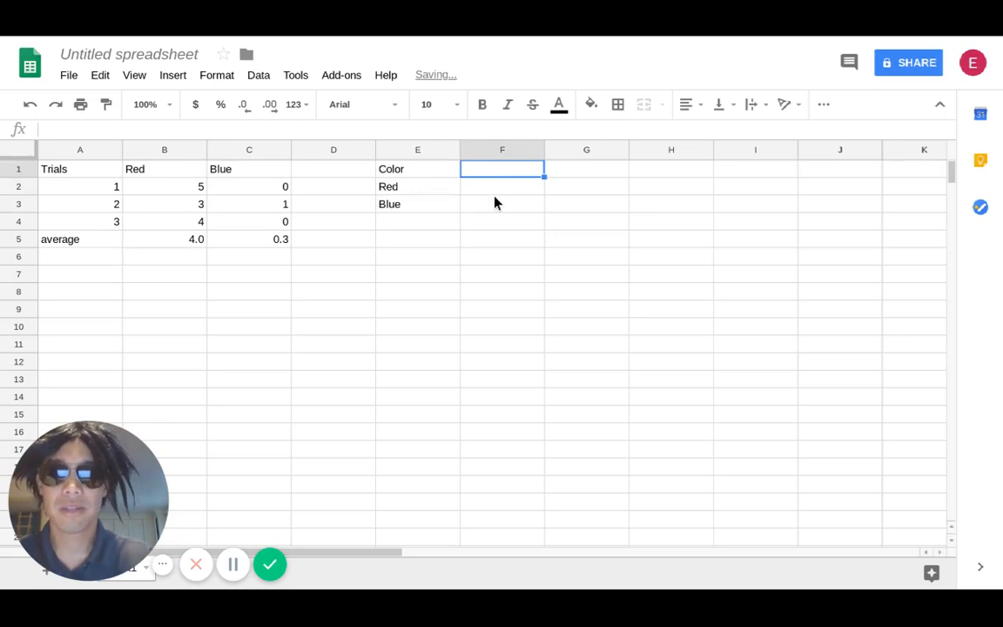
text(#)
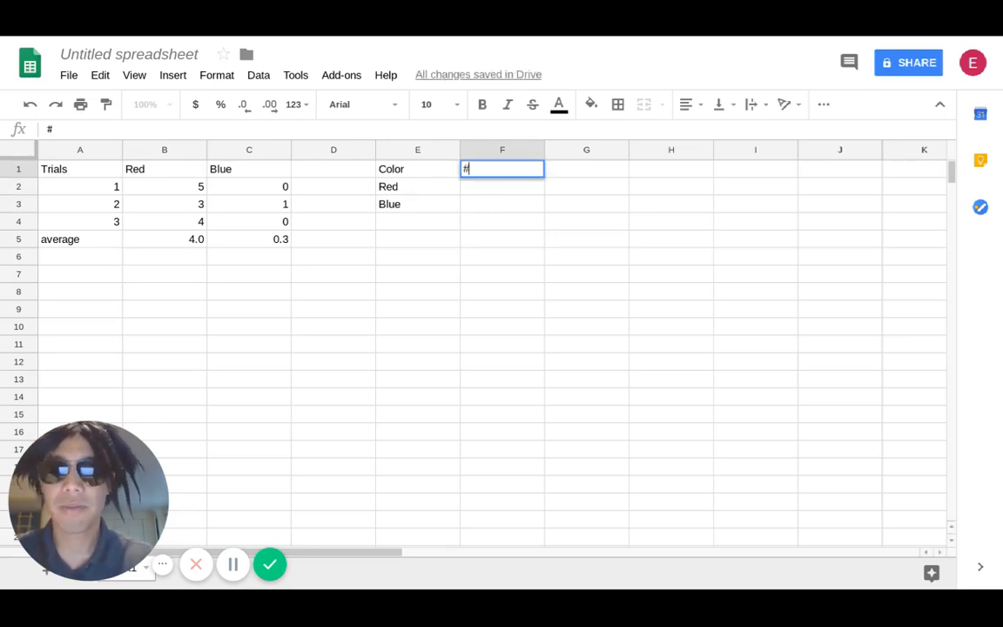
text( of Missing)
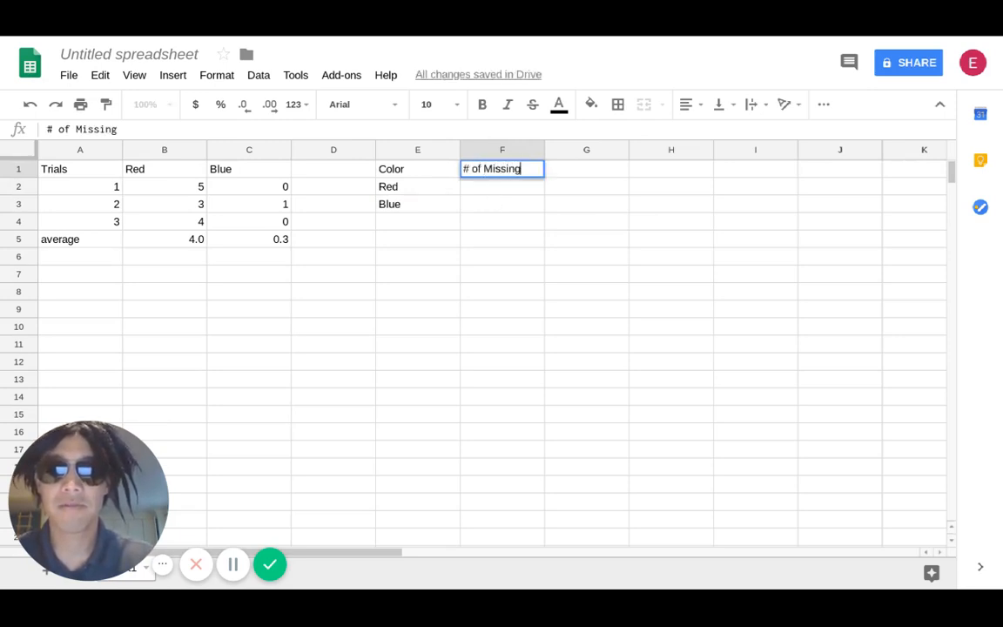
text( Teeth)
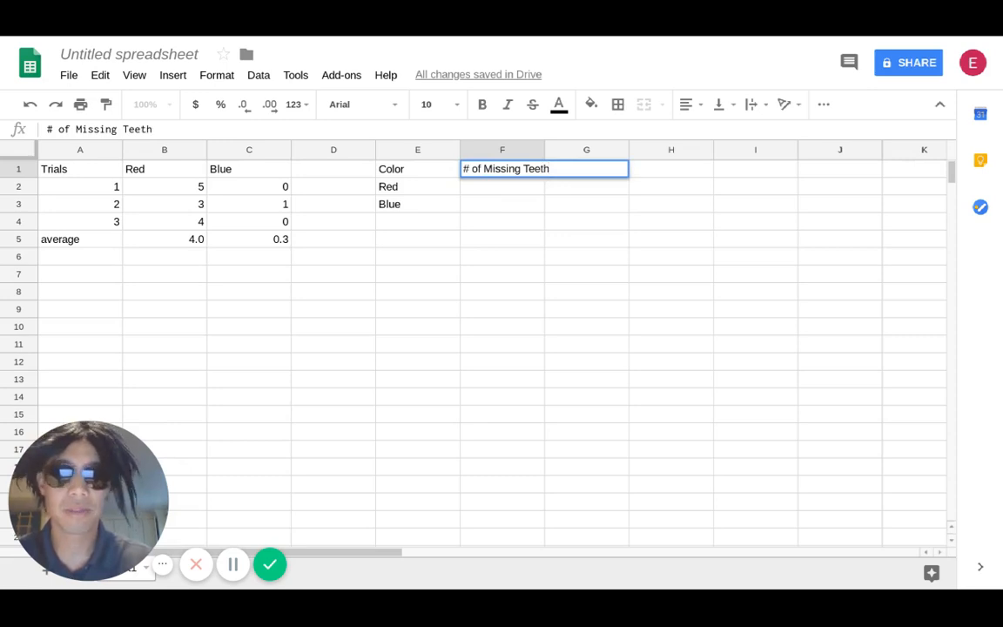
key(Return)
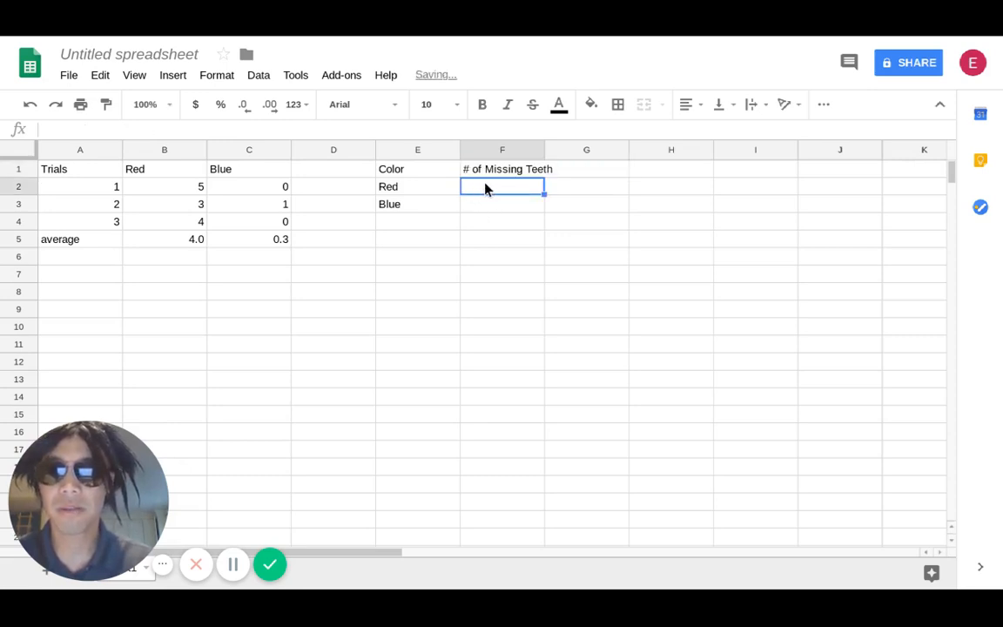
- Fill the # of Missing Teeth column with 4.0 for Red in F2 and 0.3 for Blue in F3
text(4.0)
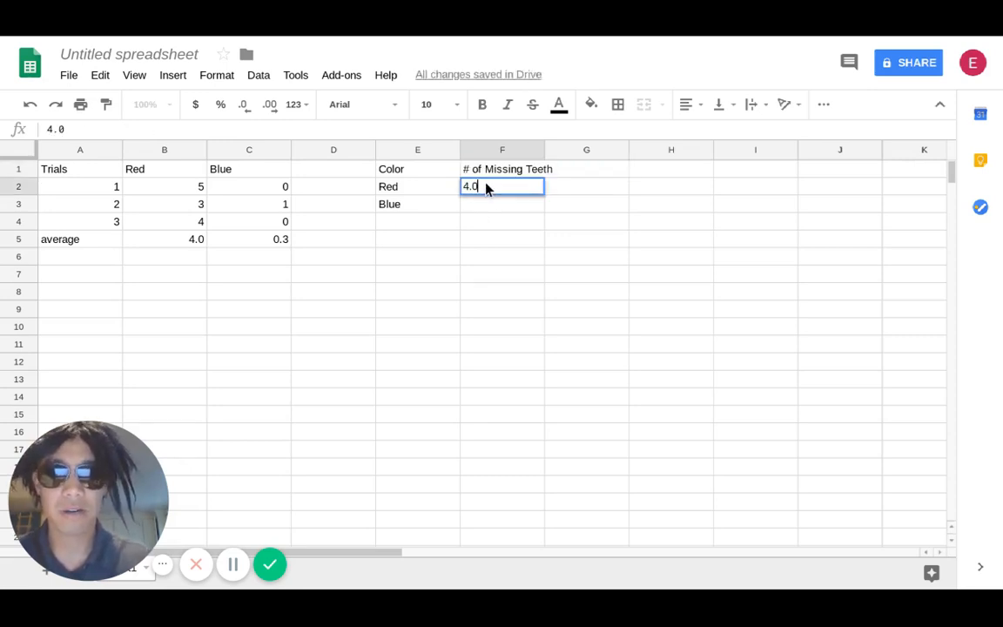
key(Return)
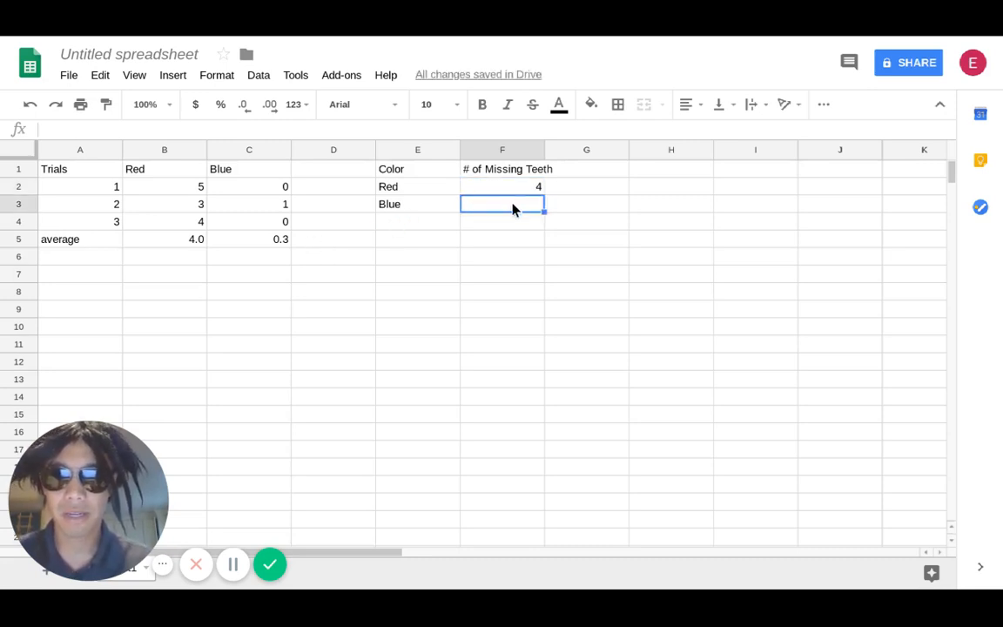
text(0.)
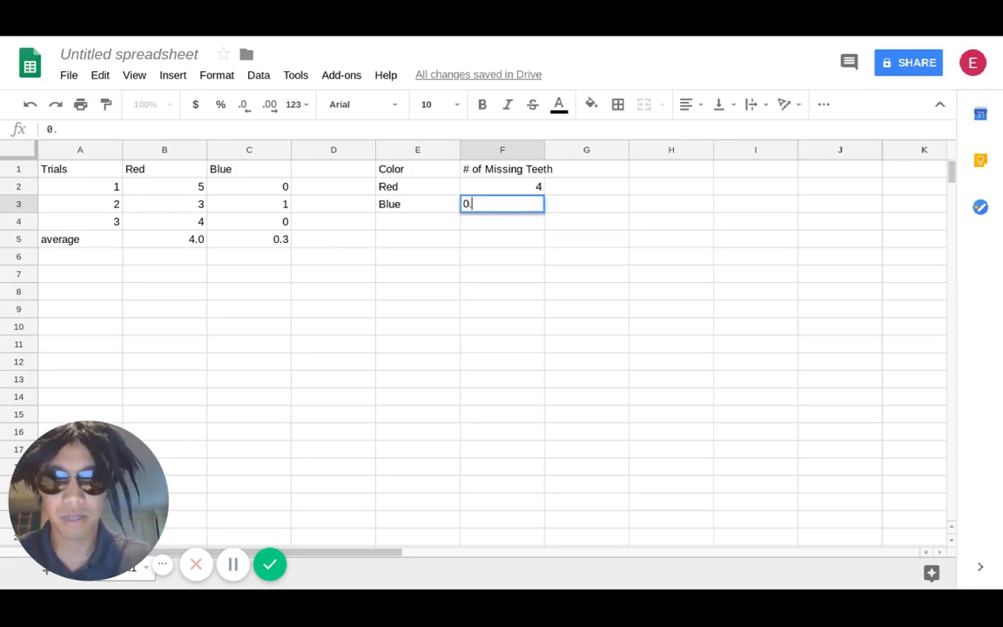
text(3)
key(Return)
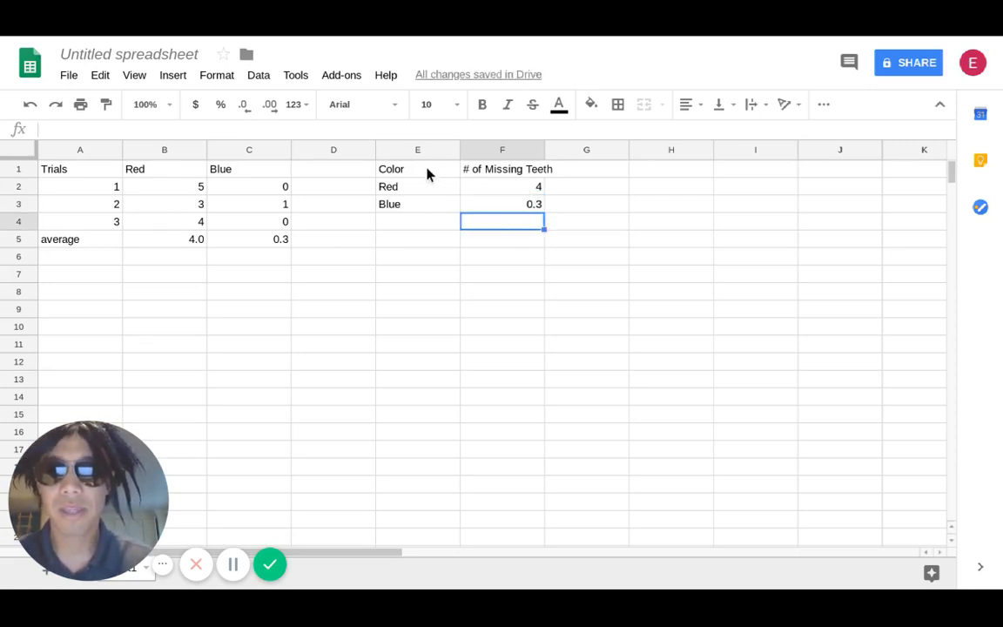
- Insert a chart from the summary table E1:F3, keeping the Column chart type
drag(430, 172, 489, 205)
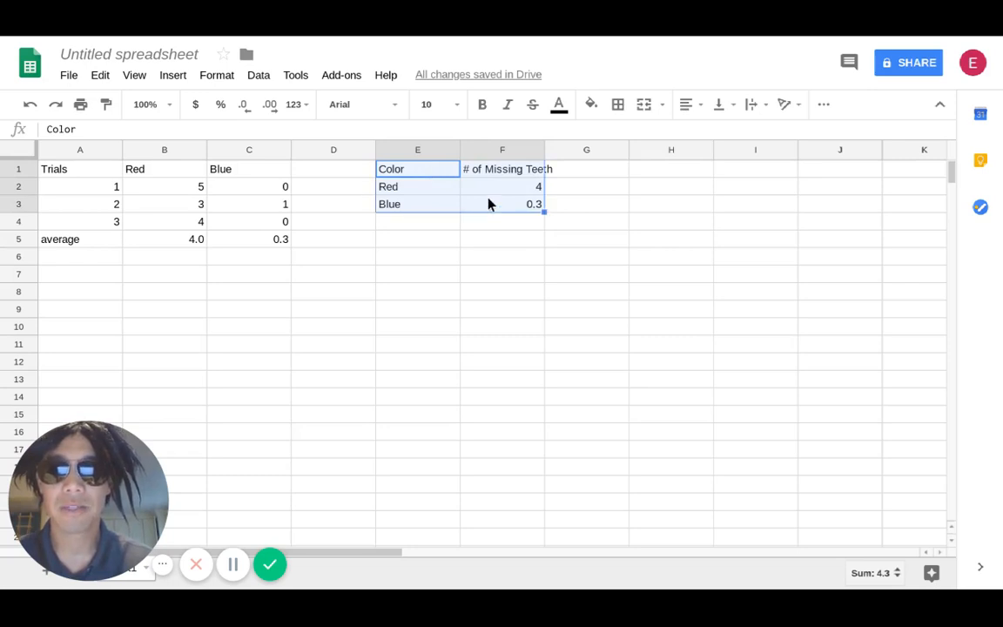
click(171, 77)
click(205, 277)
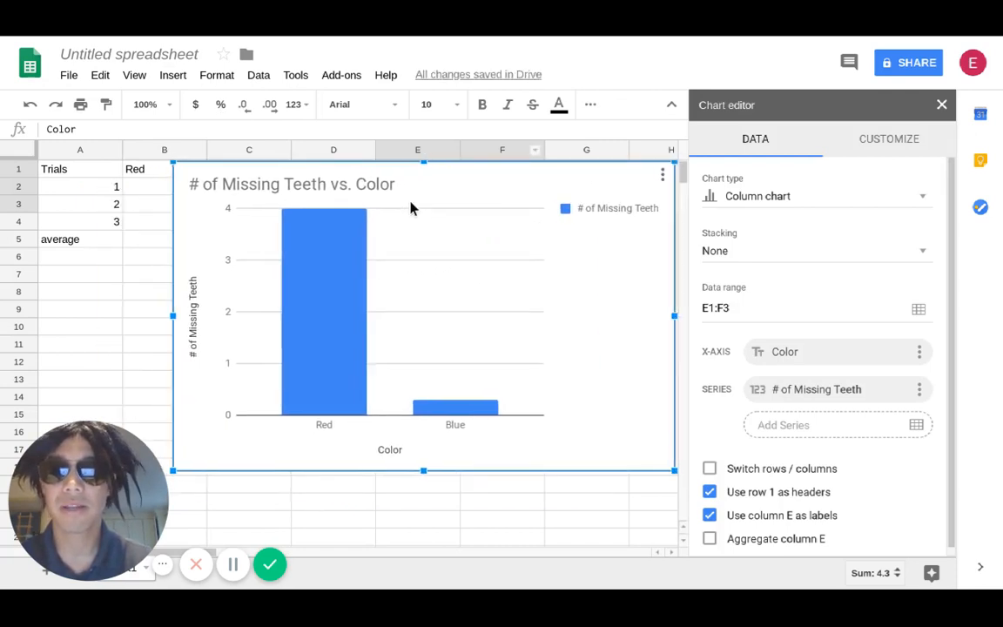
click(921, 198)
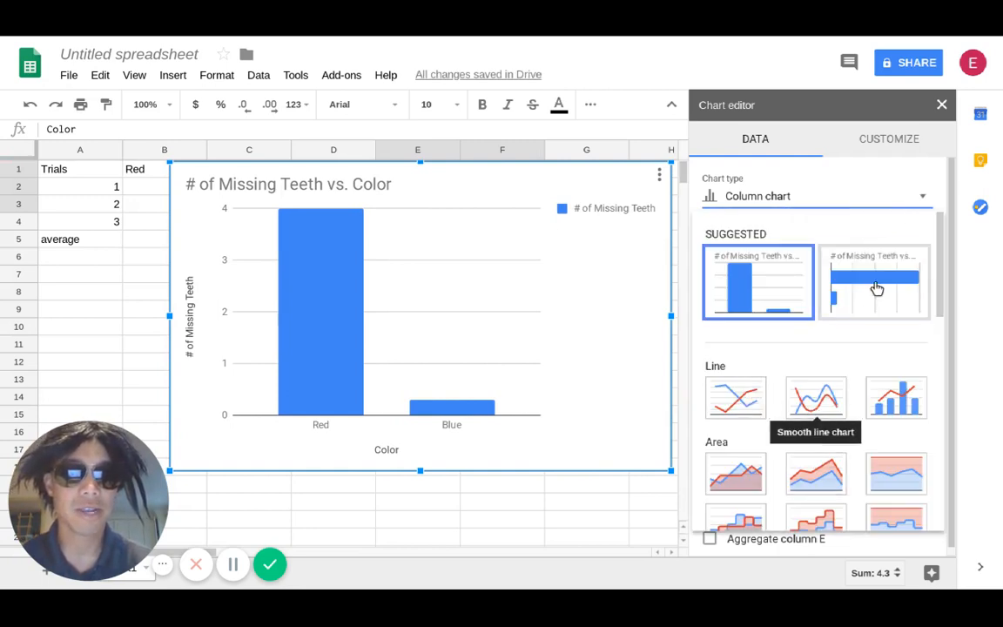
click(918, 198)
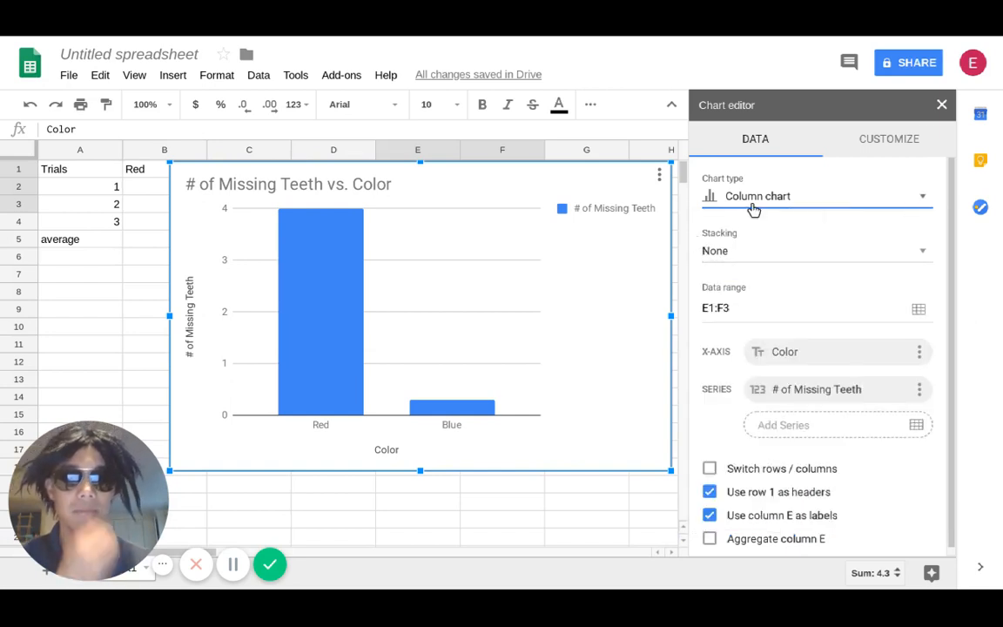
- Remove the chart's legend by setting its position to None
click(863, 141)
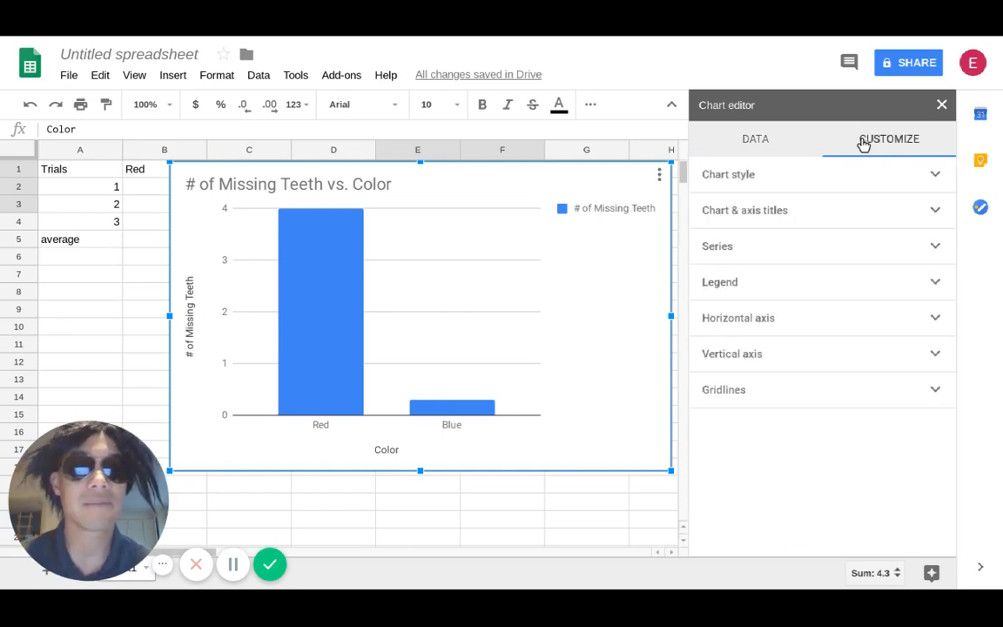
click(930, 285)
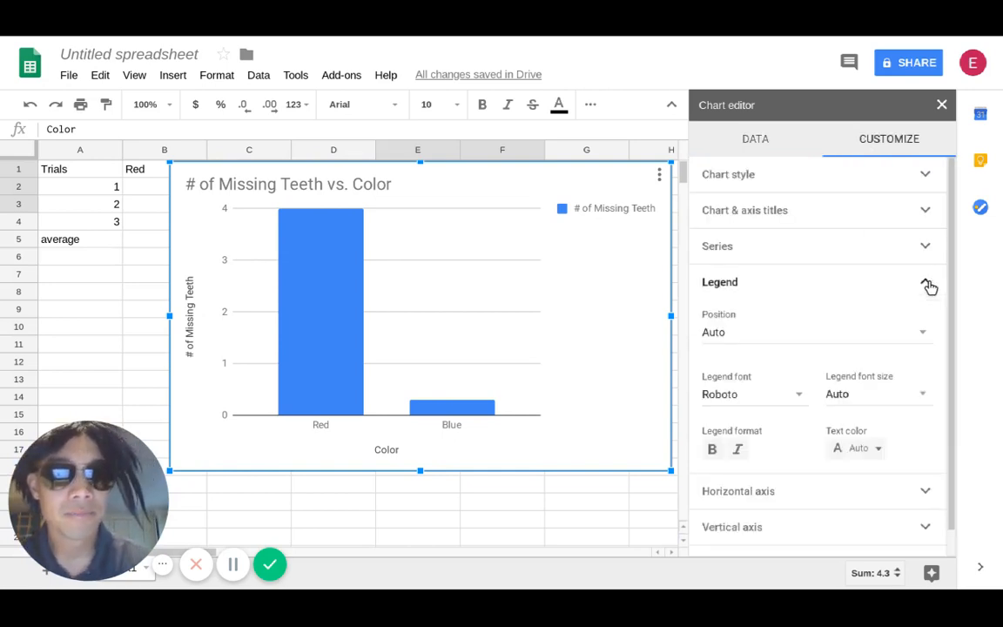
click(912, 334)
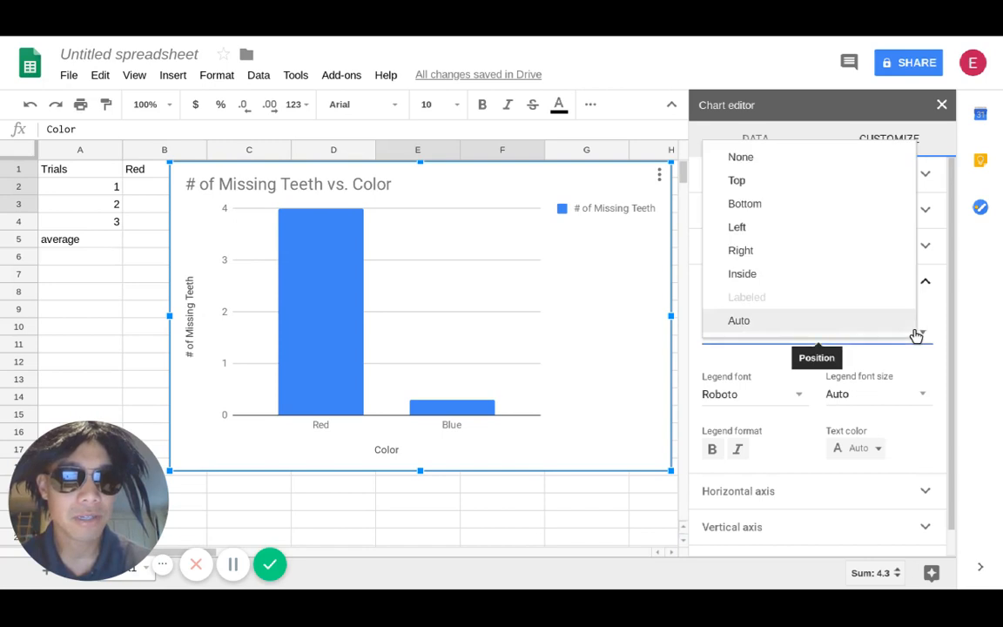
click(784, 156)
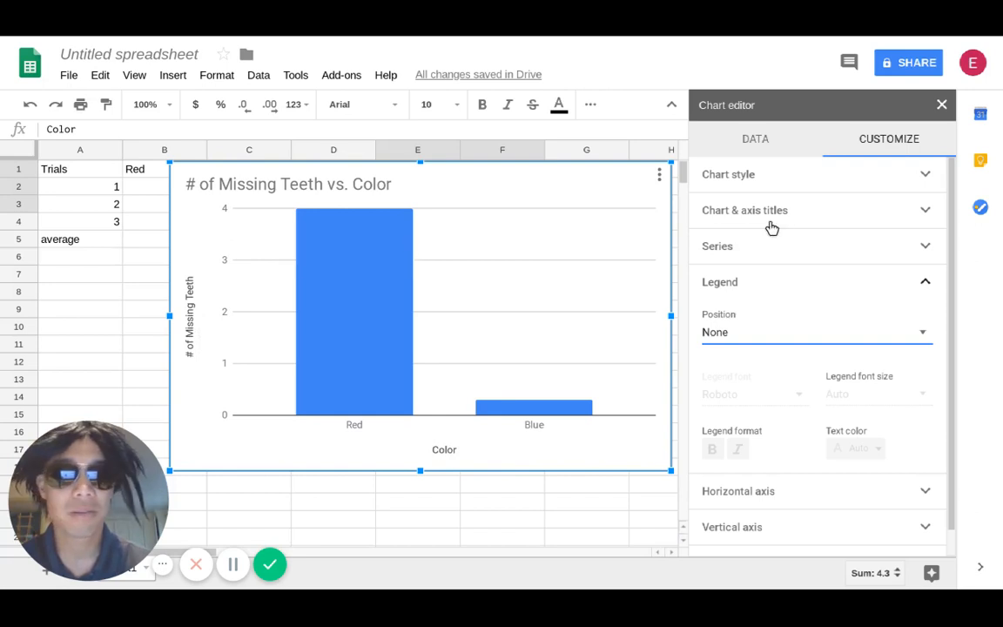
- Change the chart title to Average Number of Missing Teeth of Different Colors
click(918, 210)
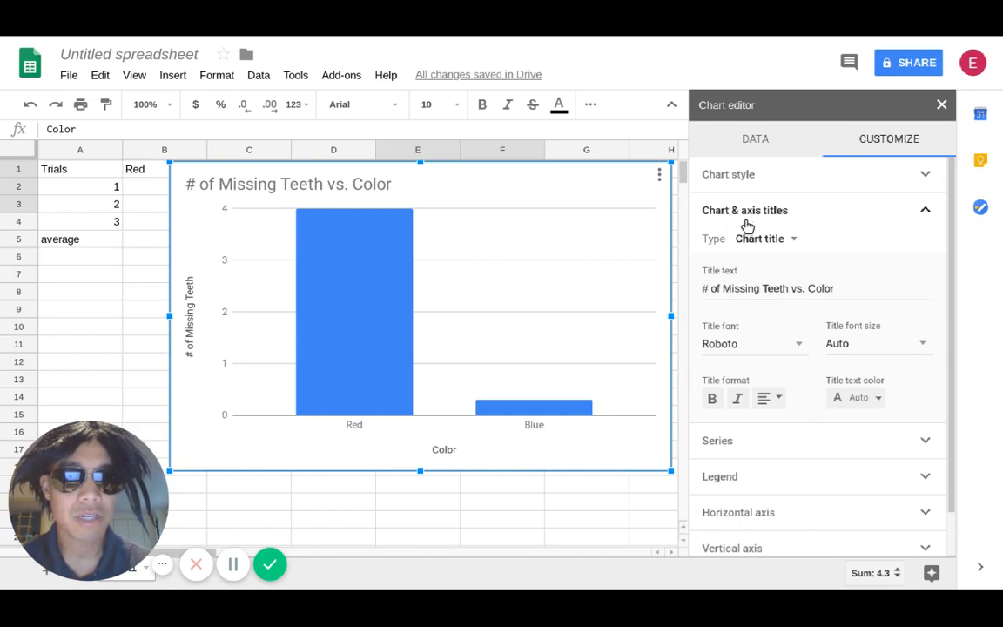
click(708, 287)
text(Average N)
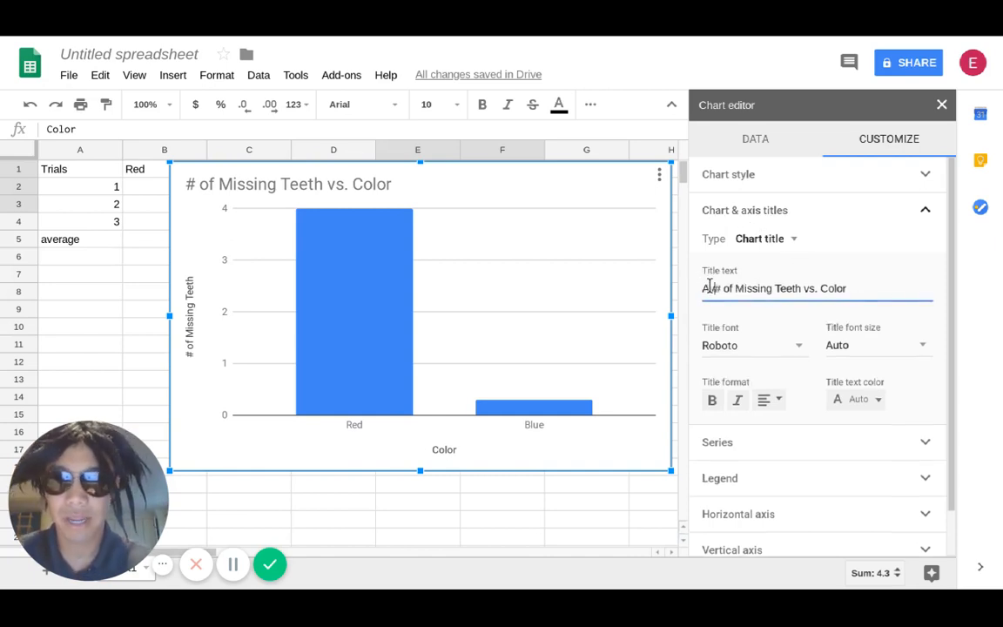
text(umber)
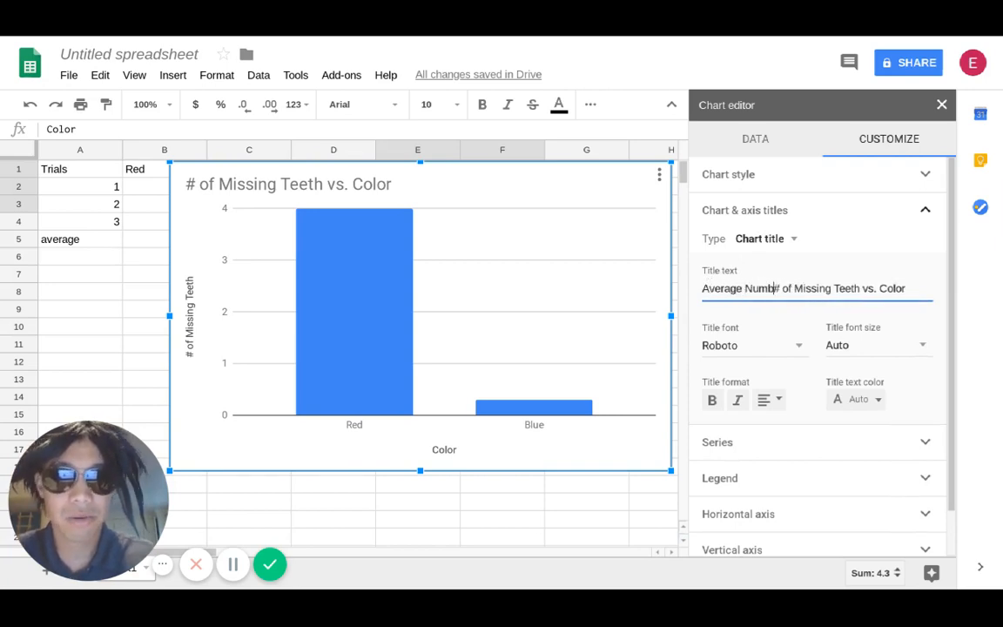
key(Delete)
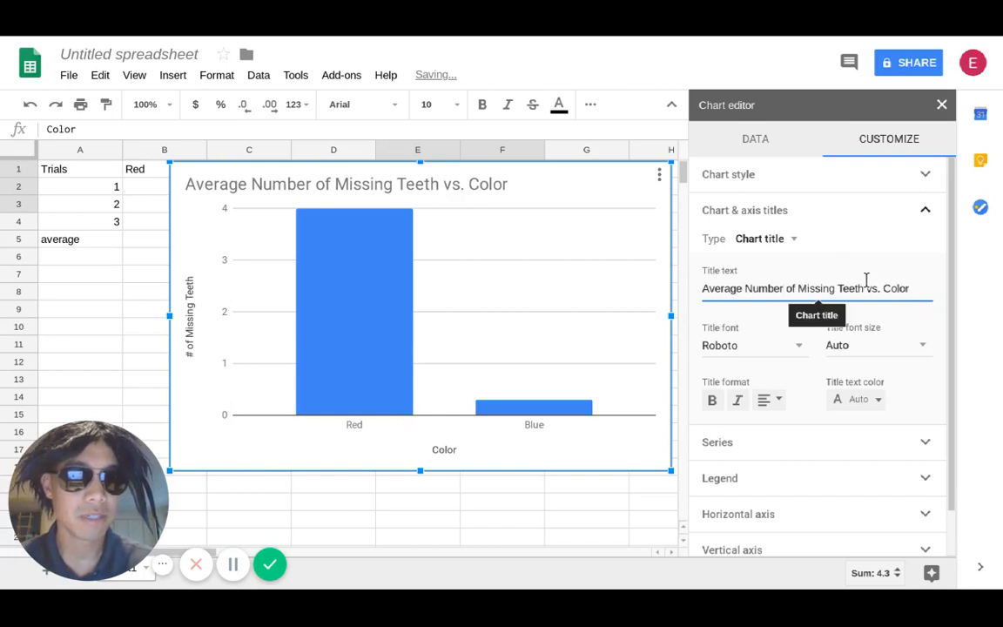
key(BackSpace)
key(BackSpace)
key(BackSpace)
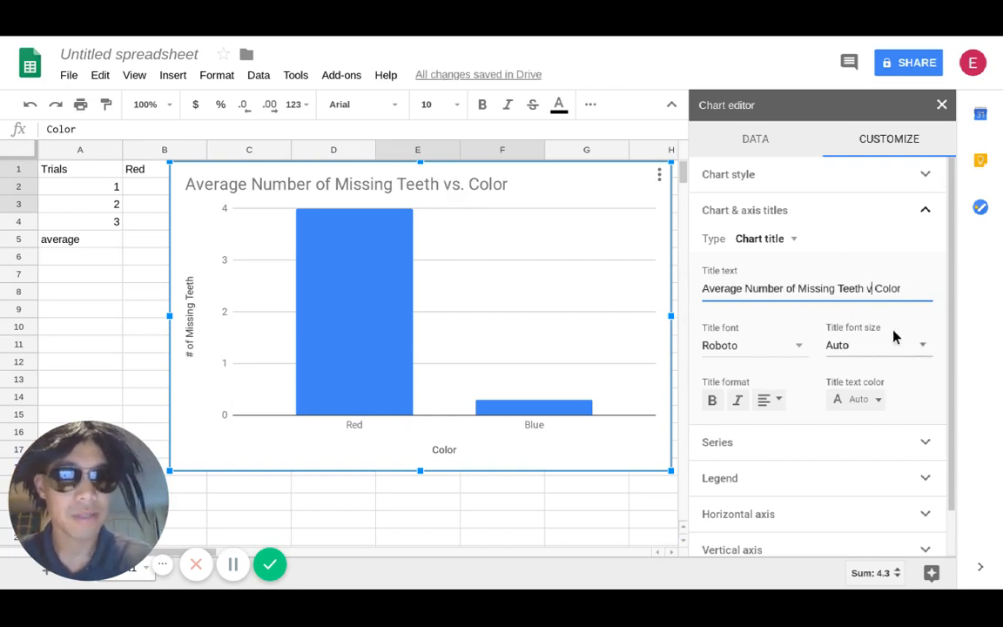
text(of Different)
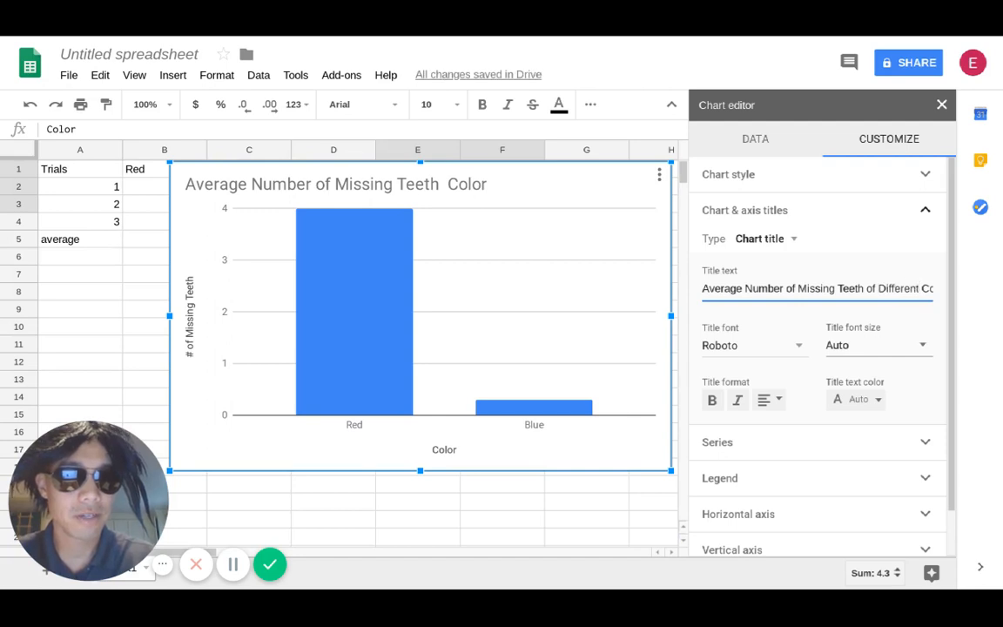
key(Right)
key(Right)
key(Right)
key(Right)
key(Right)
key(Right)
text(s)
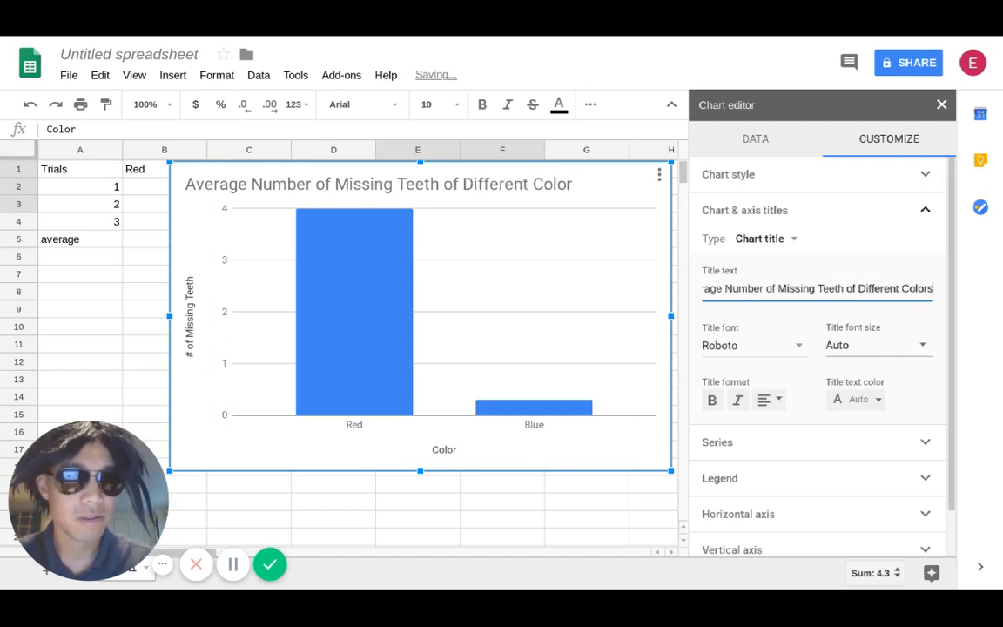
- Set the chart's vertical axis title to Avg # of Missing Teeth and close the chart editor
click(784, 240)
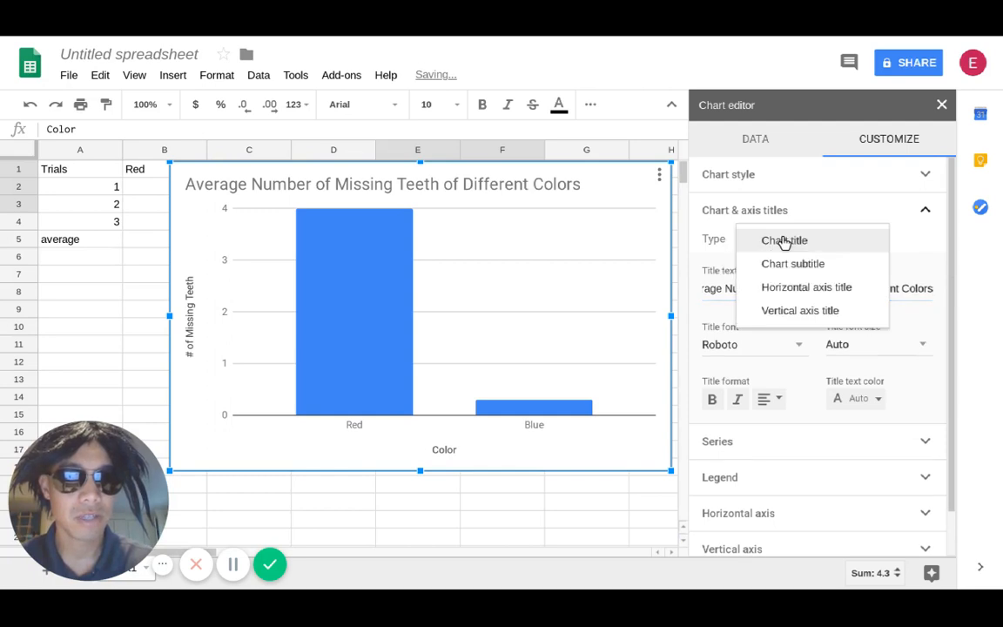
click(791, 310)
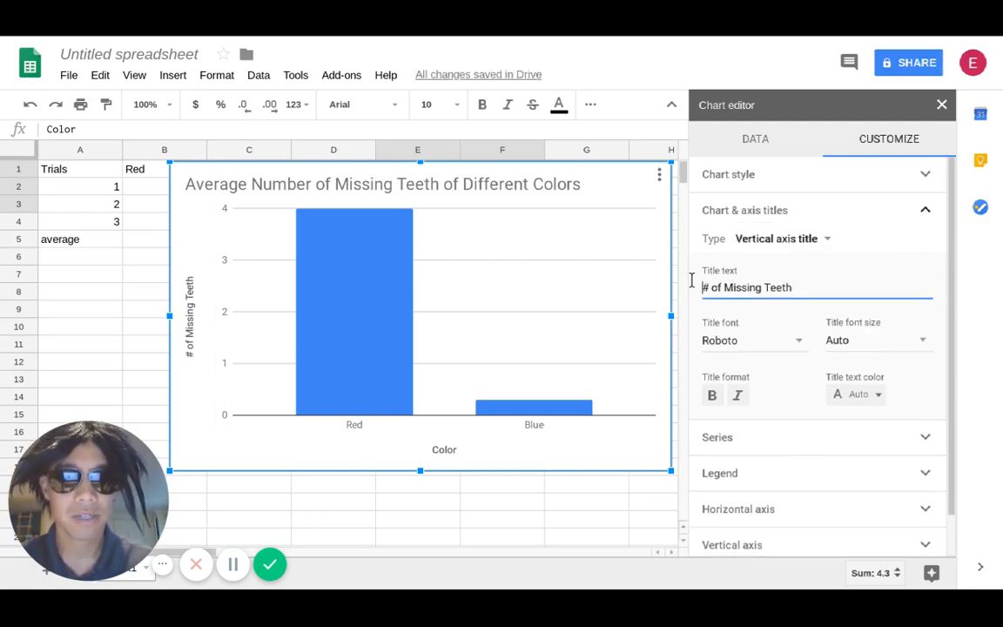
text(Avg)
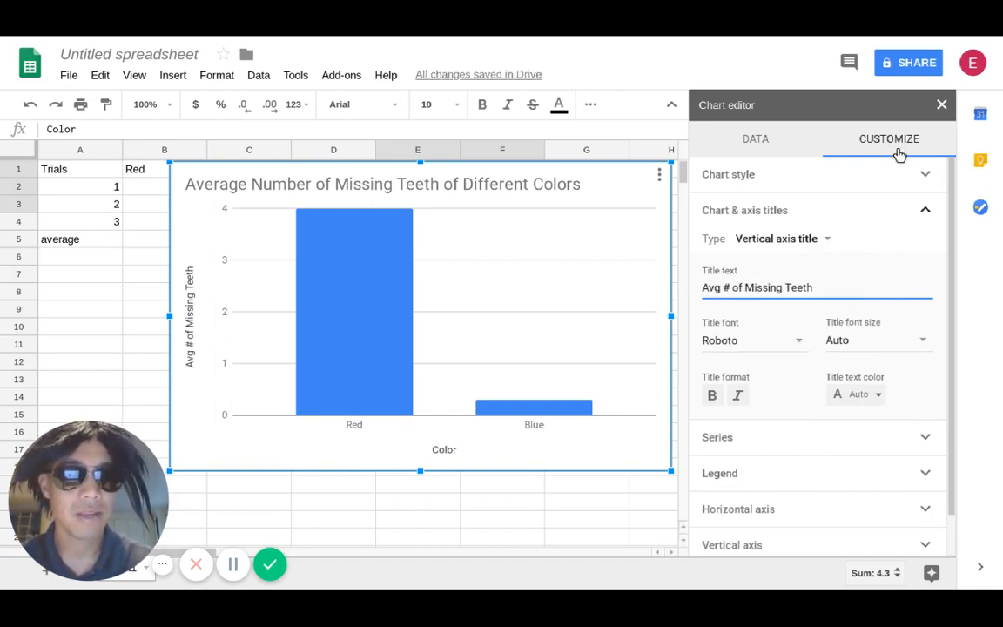
click(941, 104)
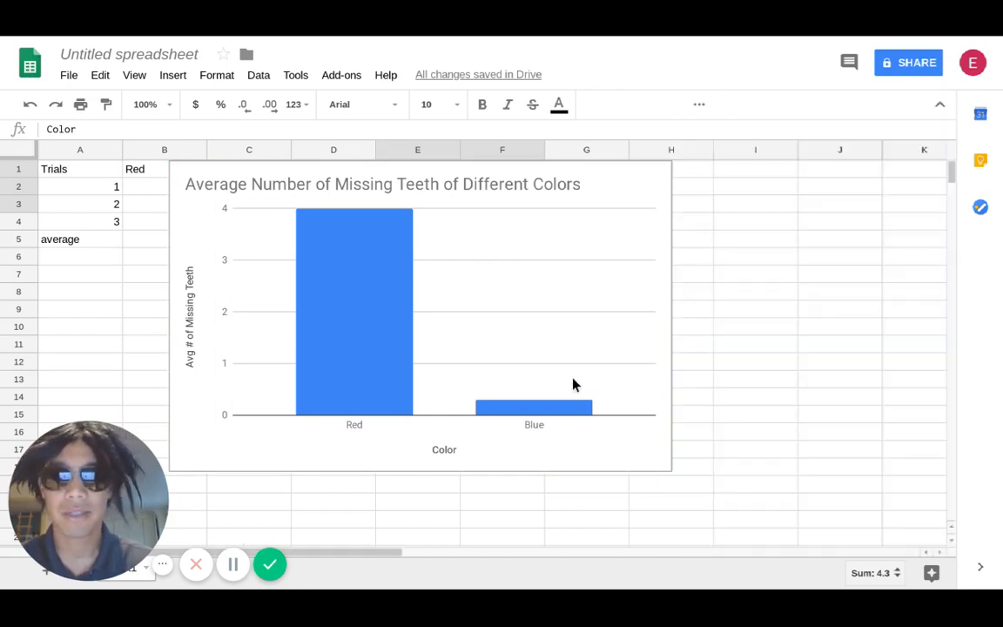